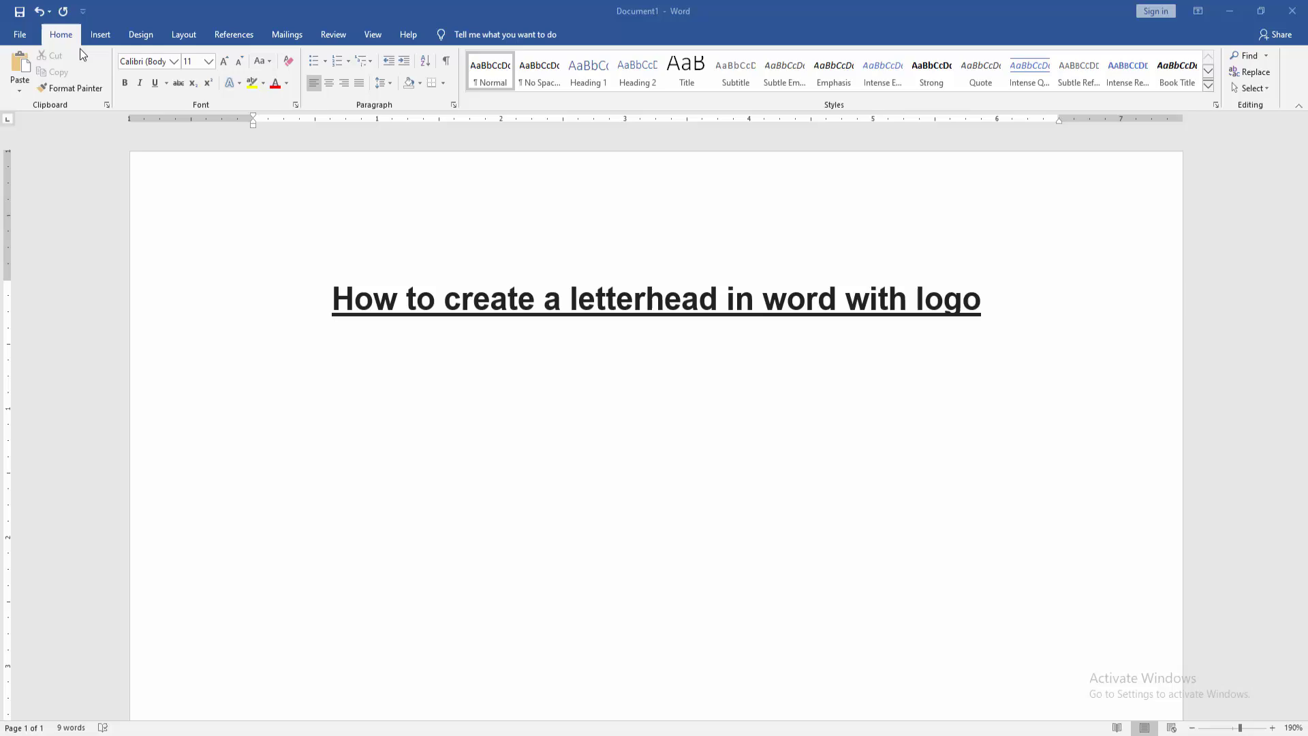
Insert a Blank header and delete its [Type here] placeholder.
{"action": "left_click", "coordinate": [97, 35]}
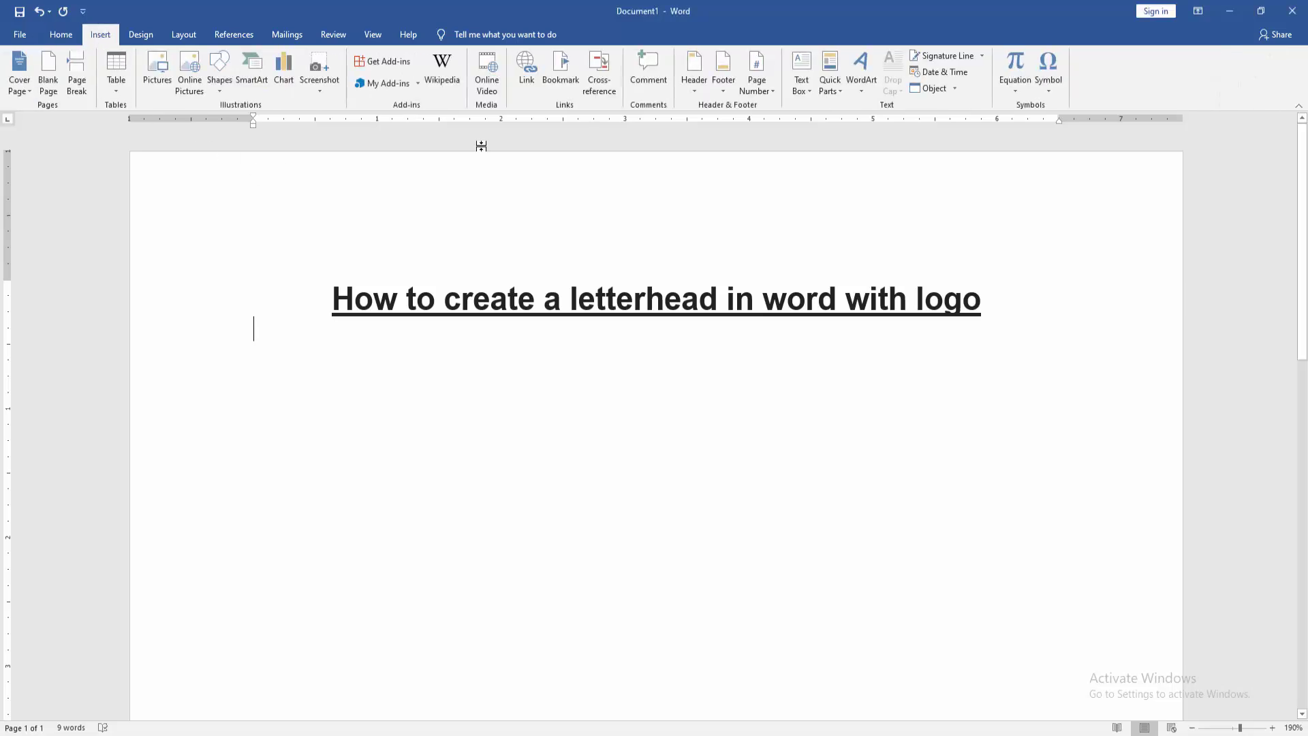
{"action": "left_click", "coordinate": [689, 72]}
{"action": "left_click", "coordinate": [751, 165]}
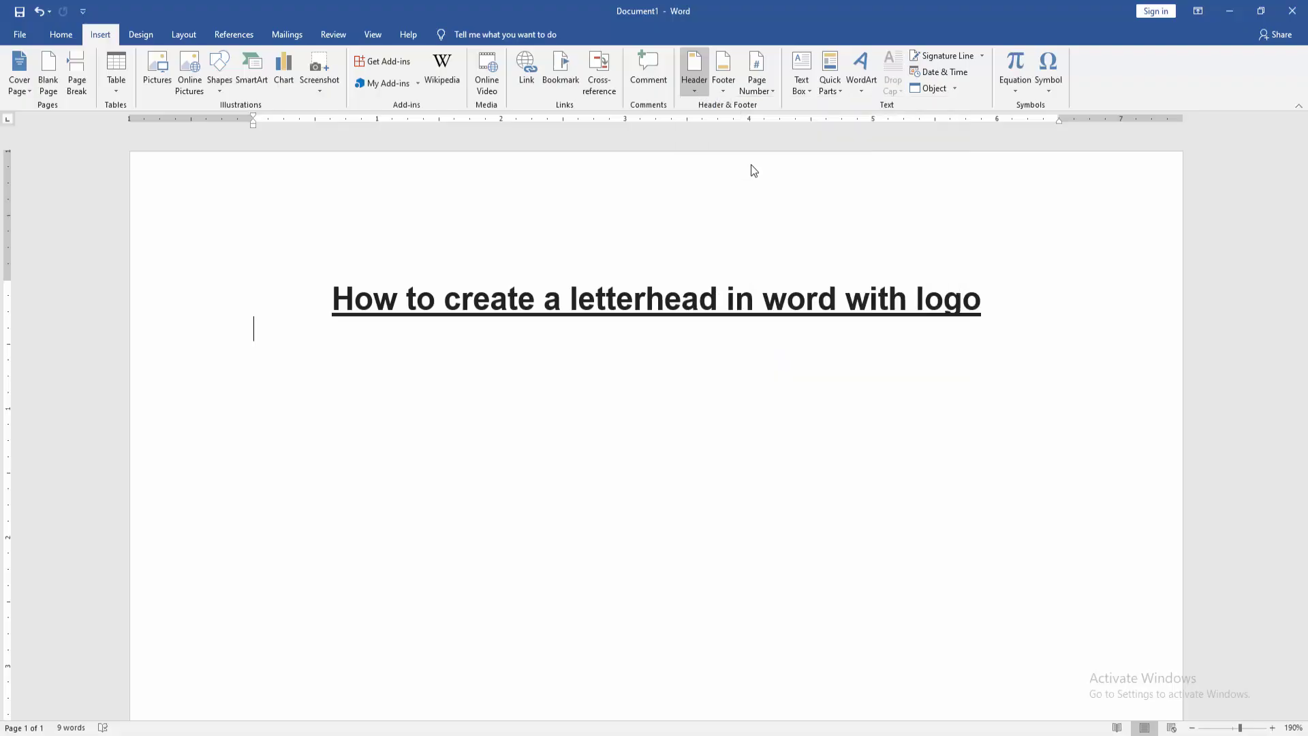
{"action": "key", "text": "Delete"}
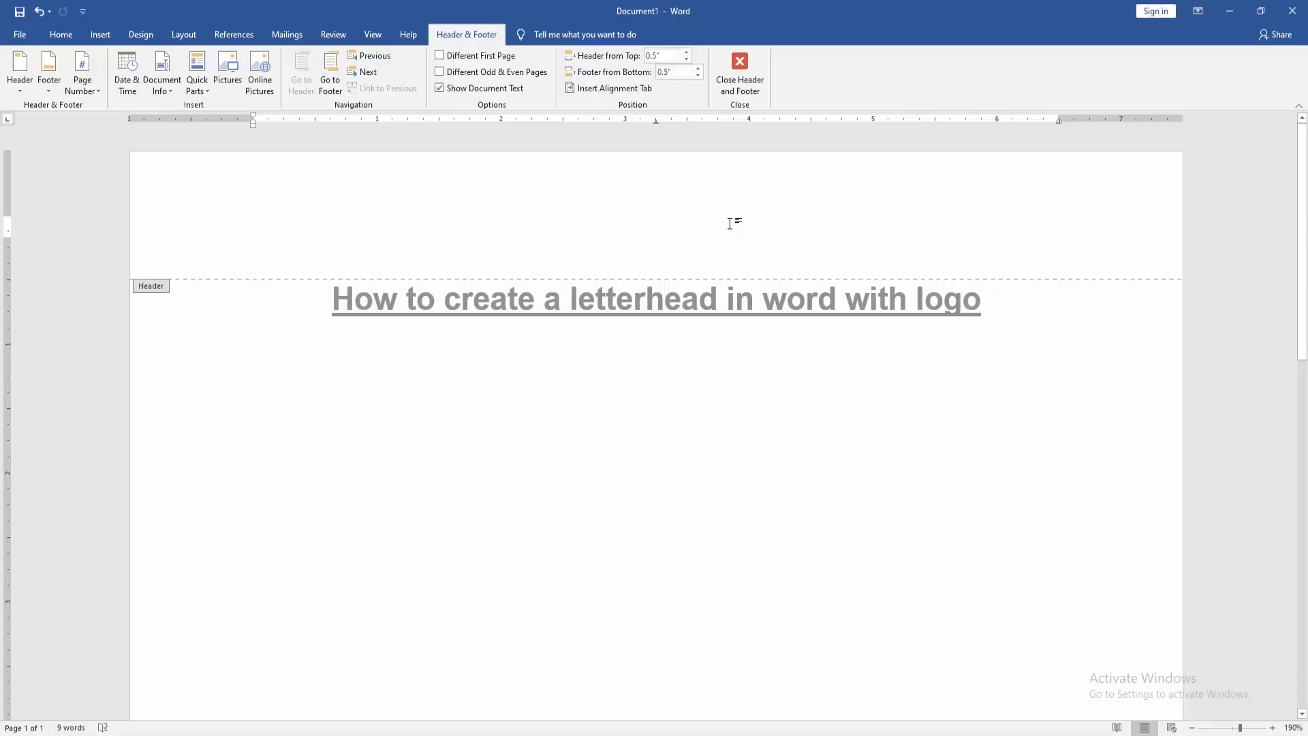
Type 'M/S PDF Enterprise' on the first header line and a correctly spelled 'Proprietor:' below it.
{"action": "type", "text": "M"}
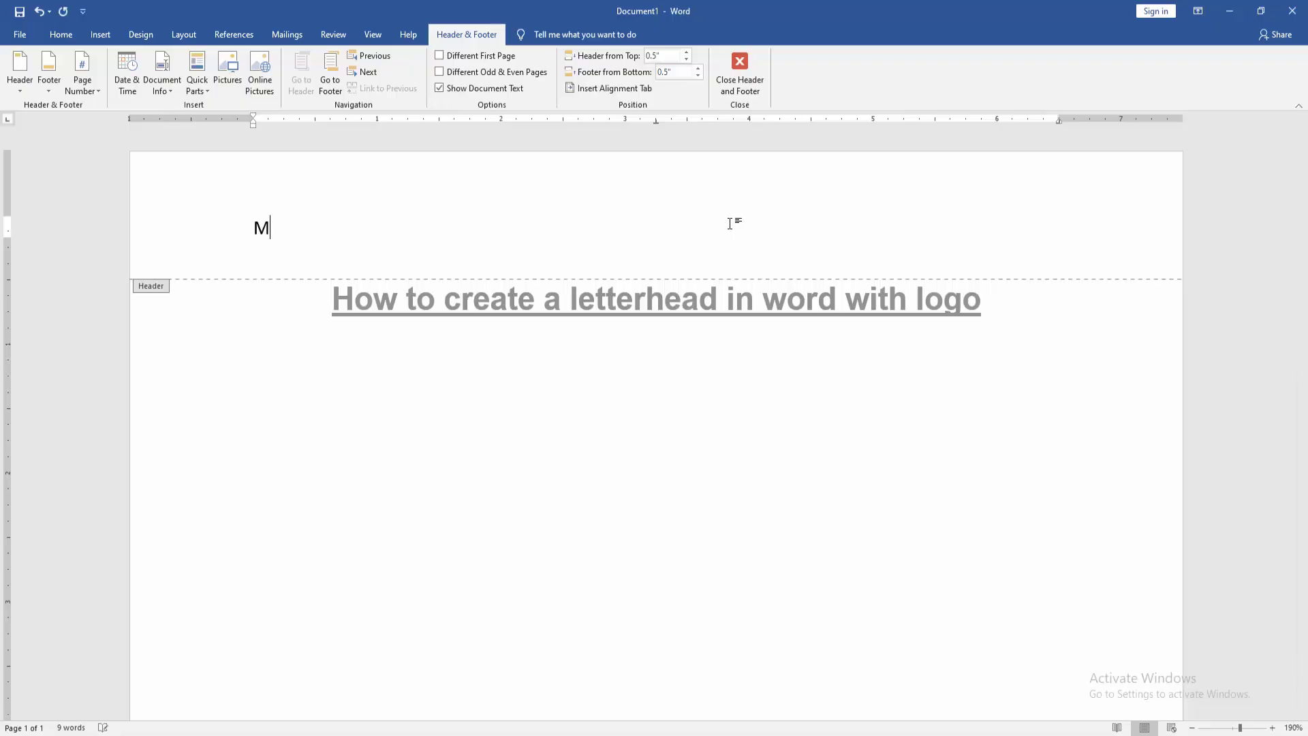
{"action": "type", "text": "/S PDF Enterpr"}
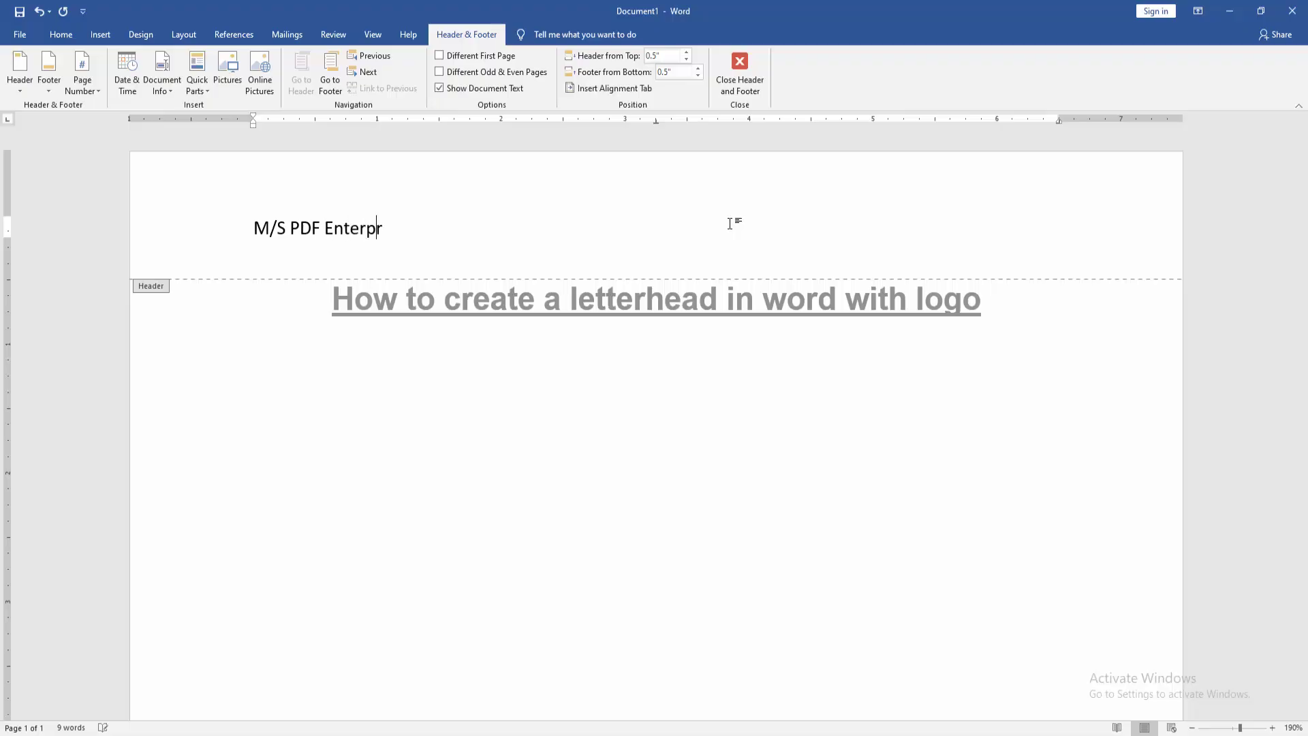
{"action": "type", "text": "ise"}
{"action": "key", "text": "Return"}
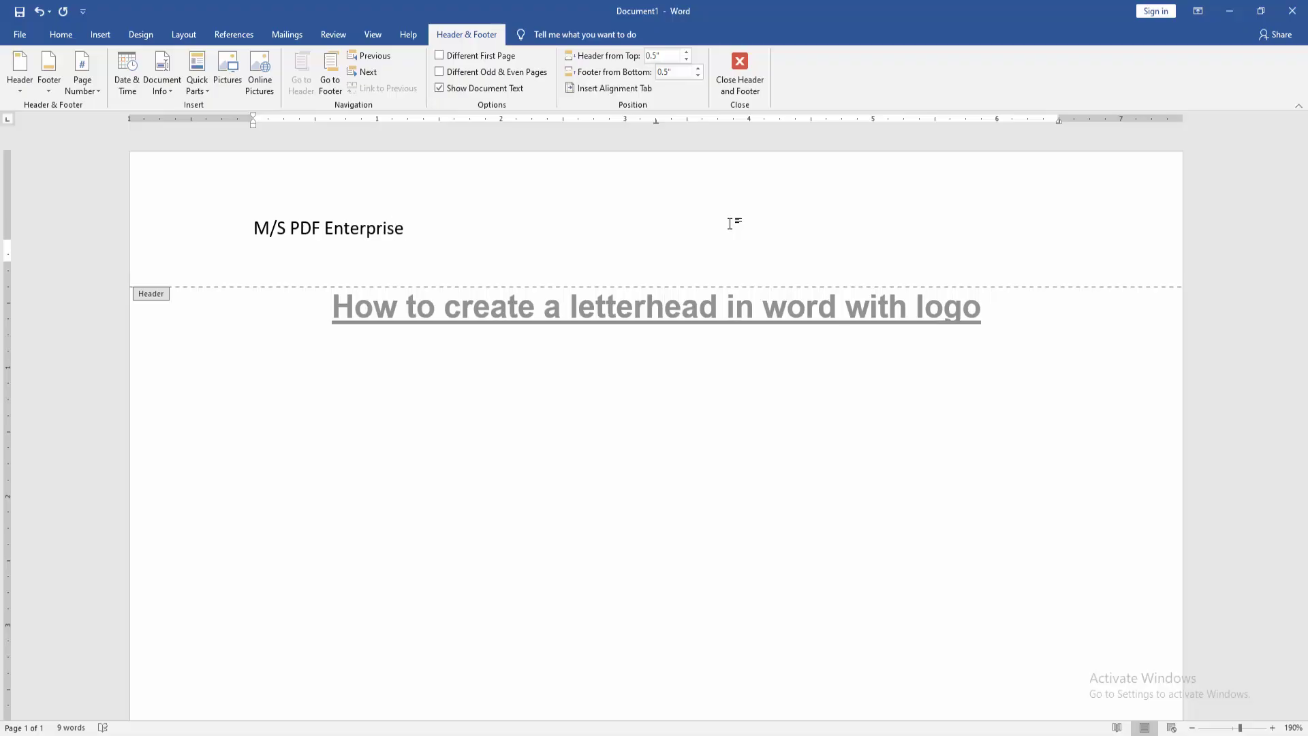
{"action": "type", "text": "Propitr"}
{"action": "key", "text": "BackSpace"}
{"action": "type", "text": "or"}
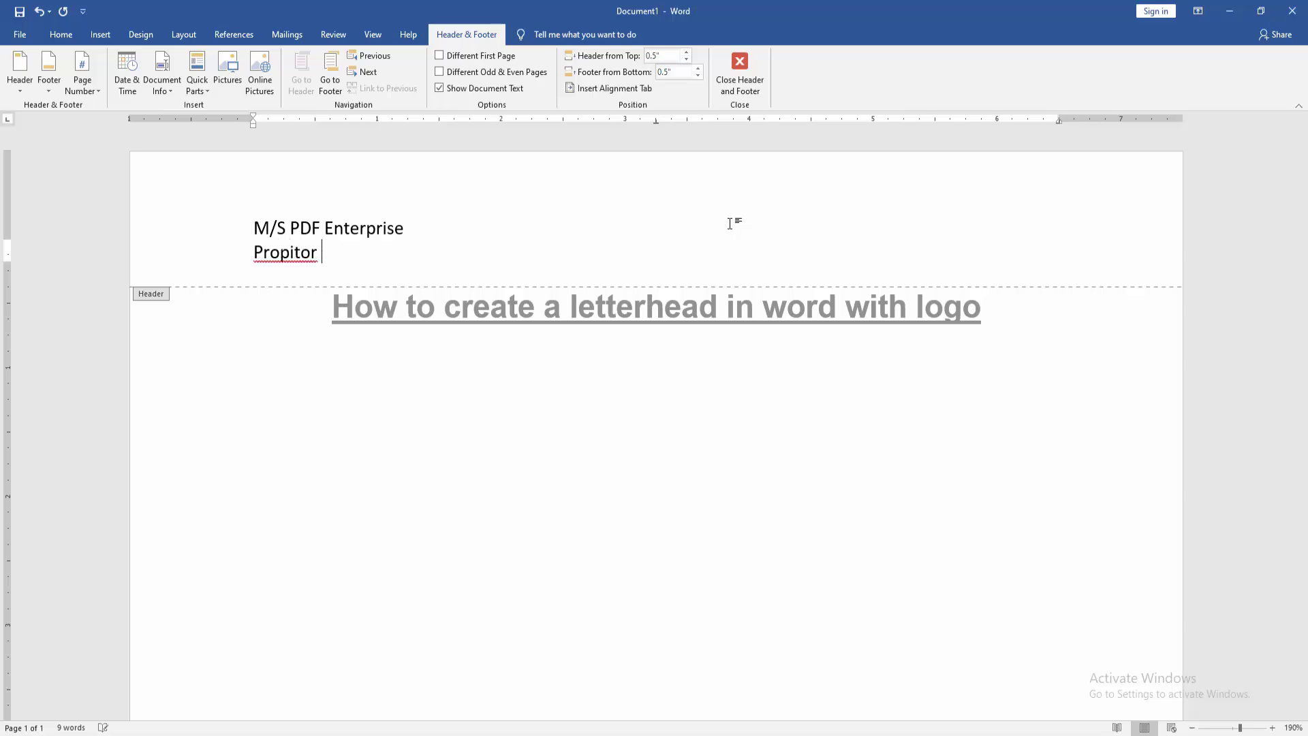
{"action": "key", "text": "BackSpace"}
{"action": "key", "text": "BackSpace"}
{"action": "key", "text": "BackSpace"}
{"action": "key", "text": "BackSpace"}
{"action": "type", "text": "etor:"}
{"action": "right_click", "coordinate": [289, 252]}
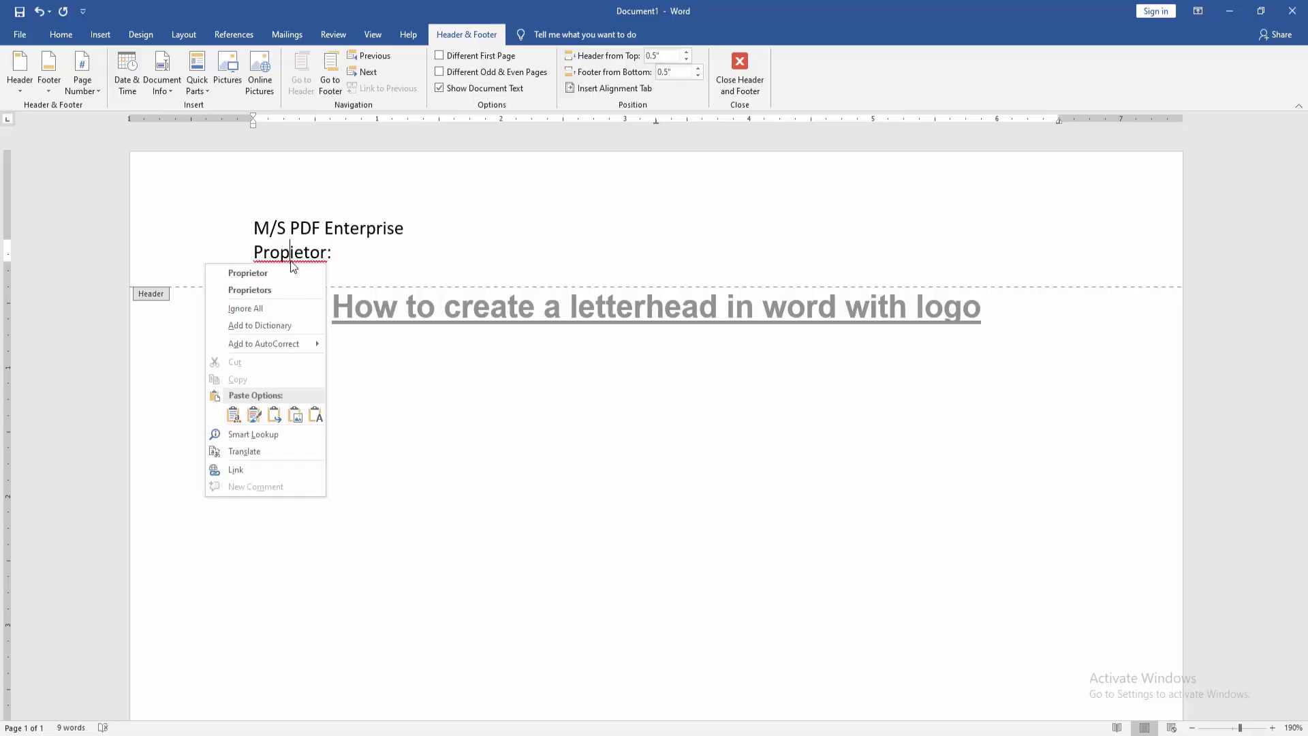
{"action": "left_click", "coordinate": [289, 276]}
{"action": "left_click", "coordinate": [363, 257]}
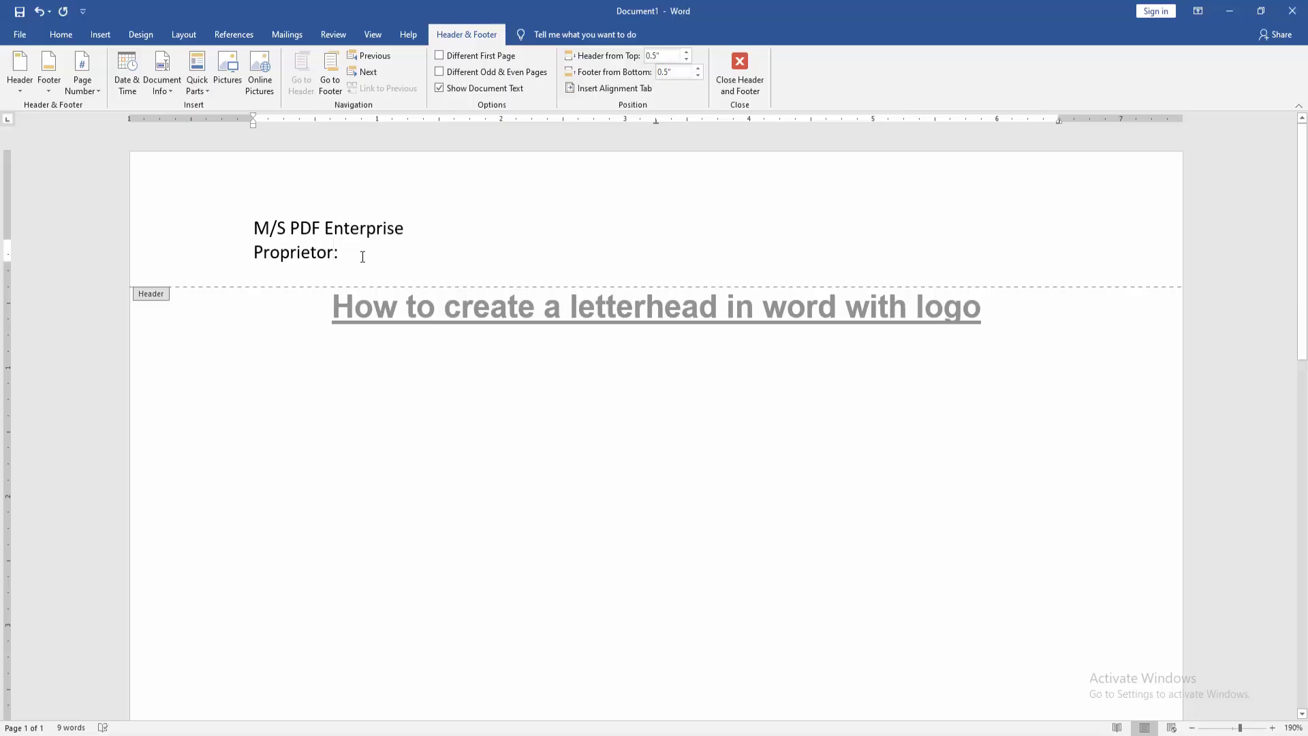
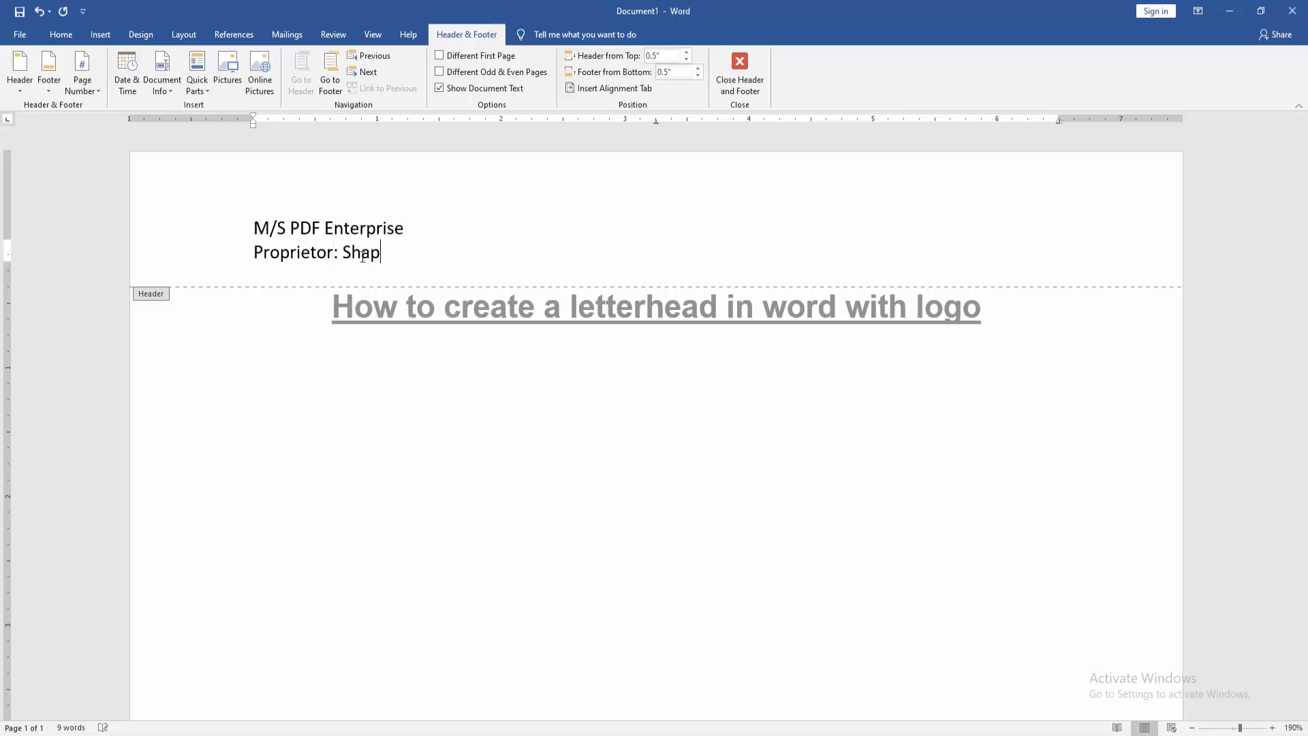
Type the proprietor's full name after the 'Proprietor:' label.
{"action": "key", "text": "Return"}
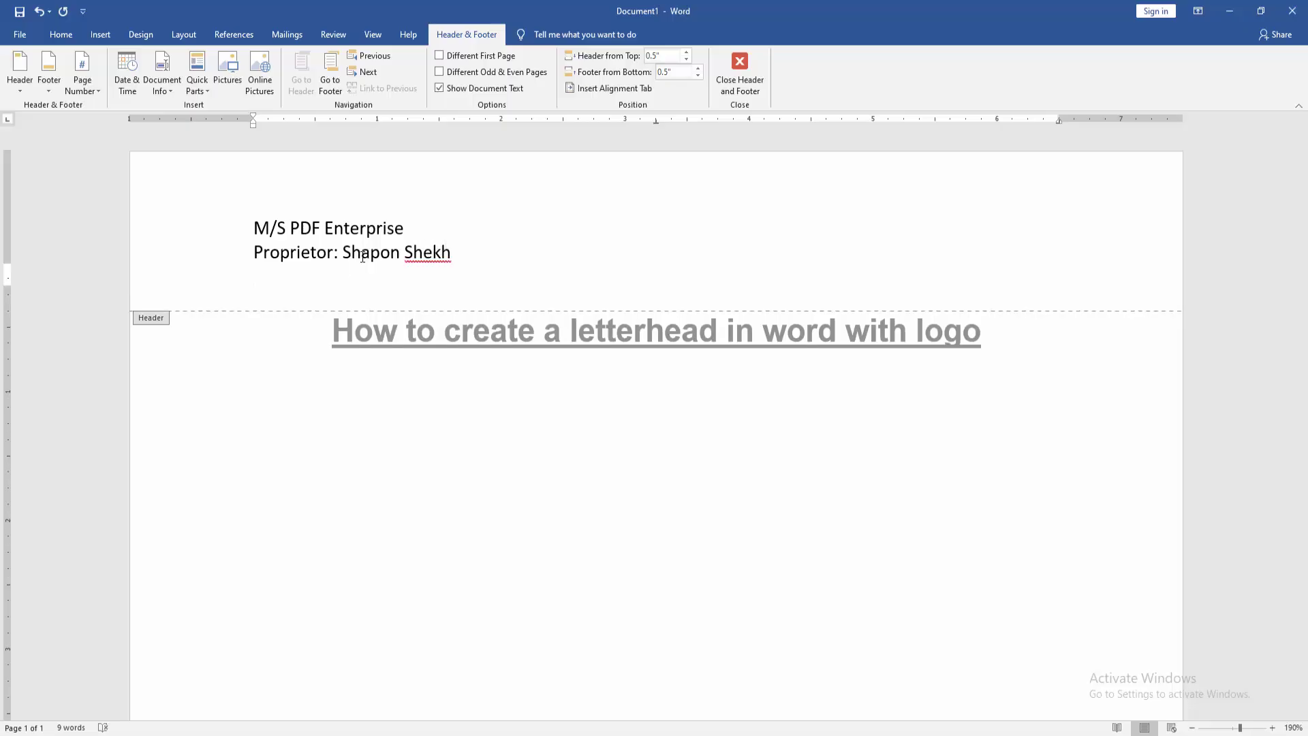
Add a line with 'Mobile Number:' and 'Email:' followed by the owner's phone number and e-mail address.
{"action": "type", "text": "Mobile Num"}
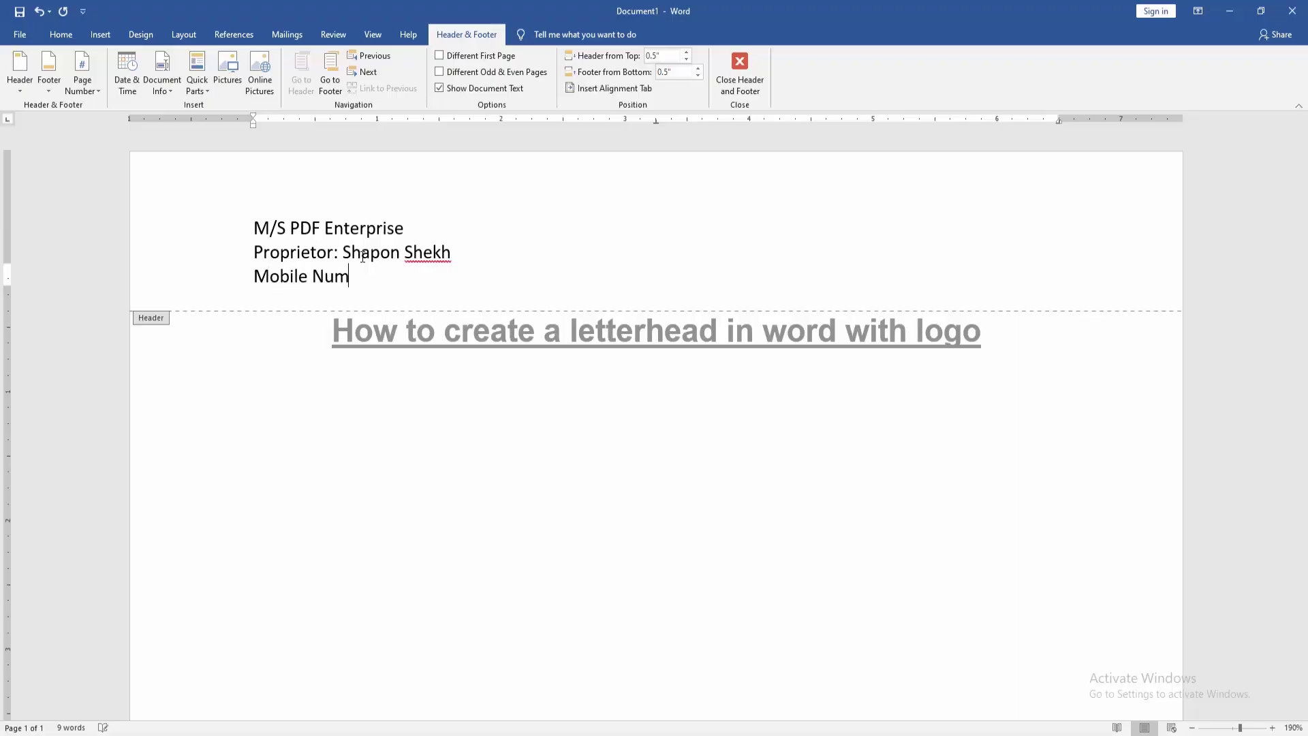
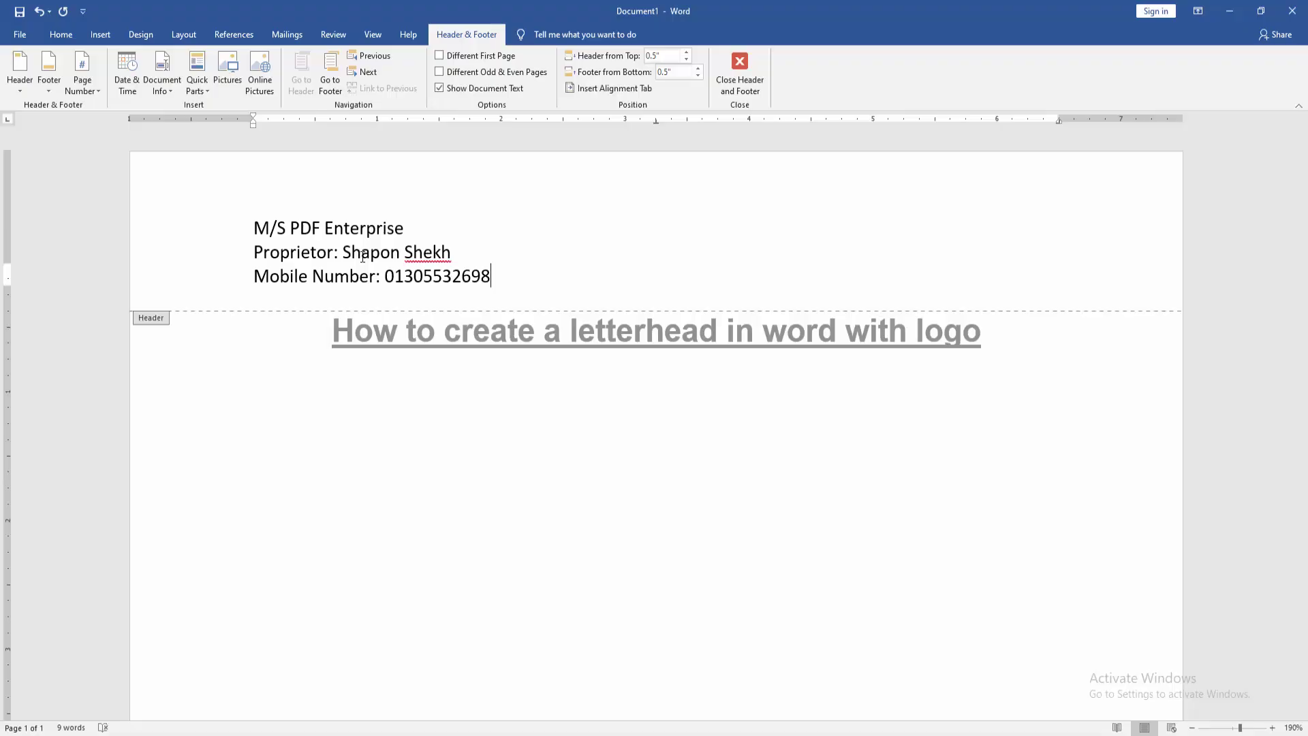
{"action": "type", "text": ", Email: S"}
{"action": "key", "text": "BackSpace"}
{"action": "key", "text": "BackSpace"}
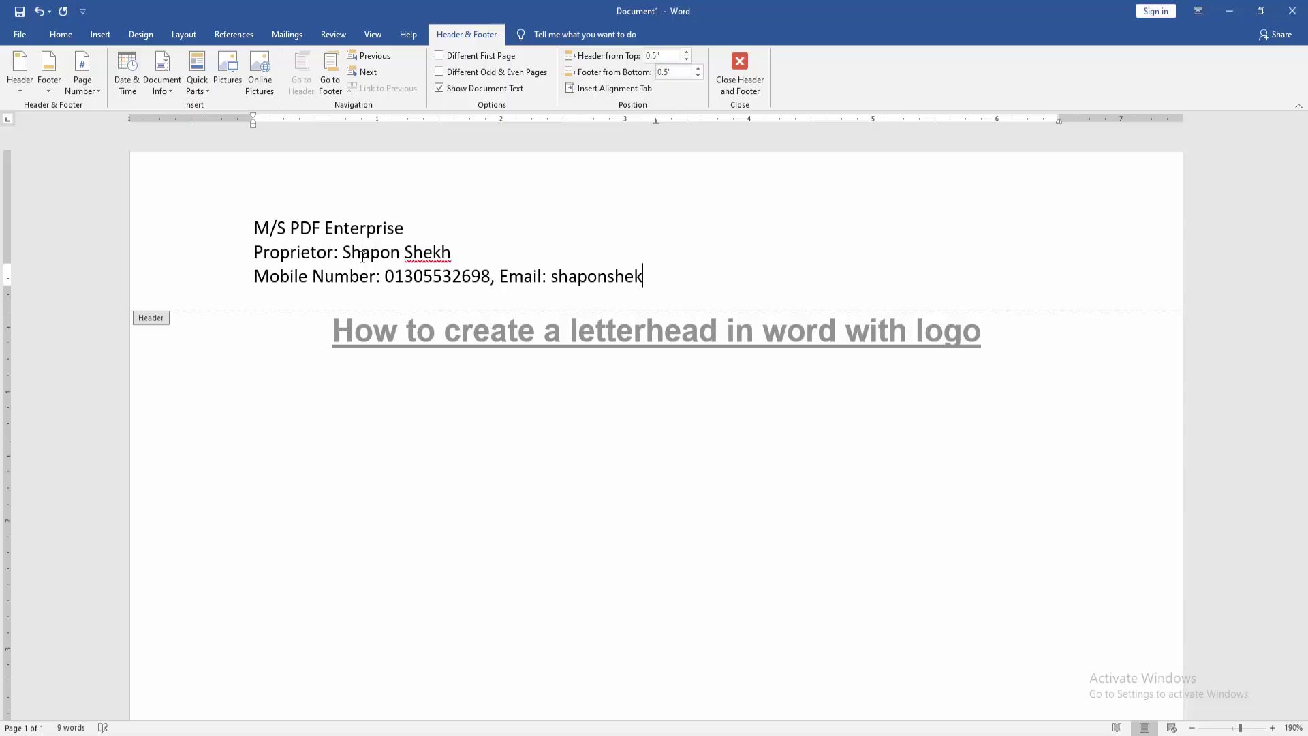
{"action": "key", "text": "Return"}
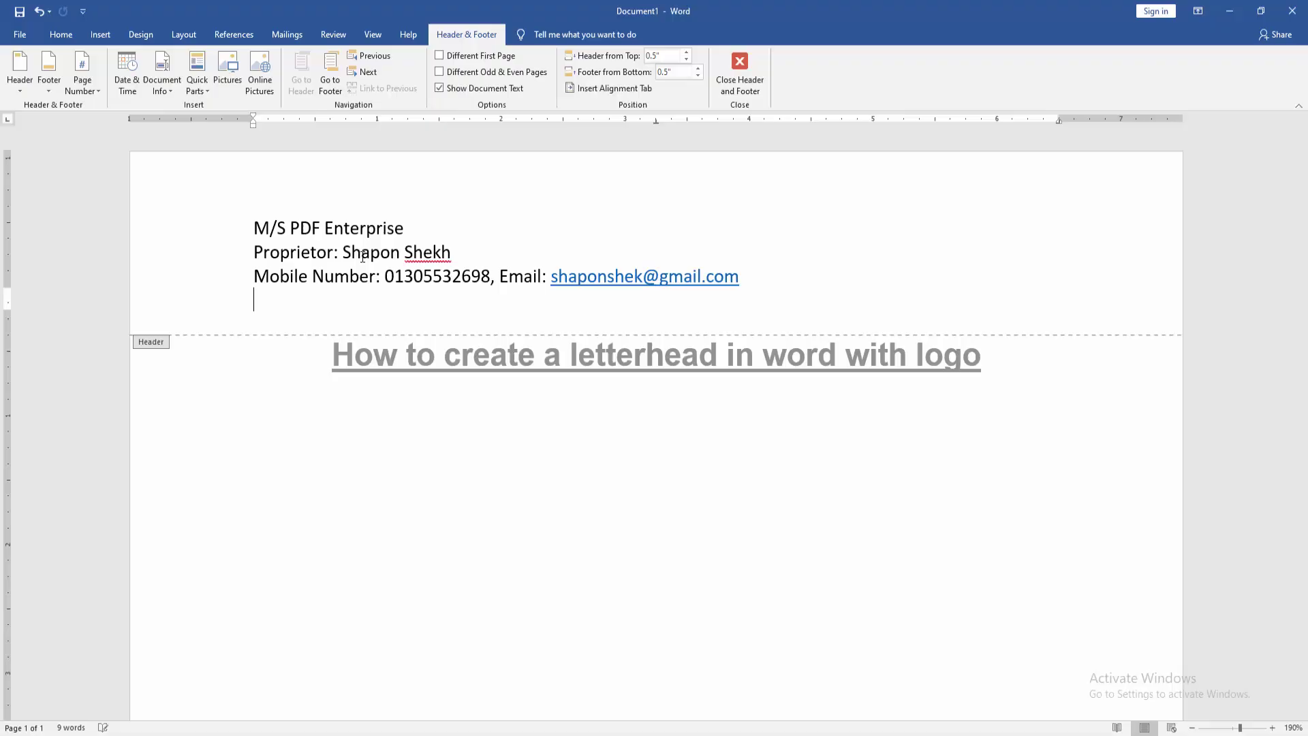
Add an 'Address:' line followed by the business's postal address.
{"action": "type", "text": "Adress:"}
{"action": "key", "text": "BackSpace"}
{"action": "key", "text": "BackSpace"}
{"action": "key", "text": "BackSpace"}
{"action": "key", "text": "BackSpace"}
{"action": "key", "text": "BackSpace"}
{"action": "key", "text": "BackSpace"}
{"action": "type", "text": "ddress: Dhak"}
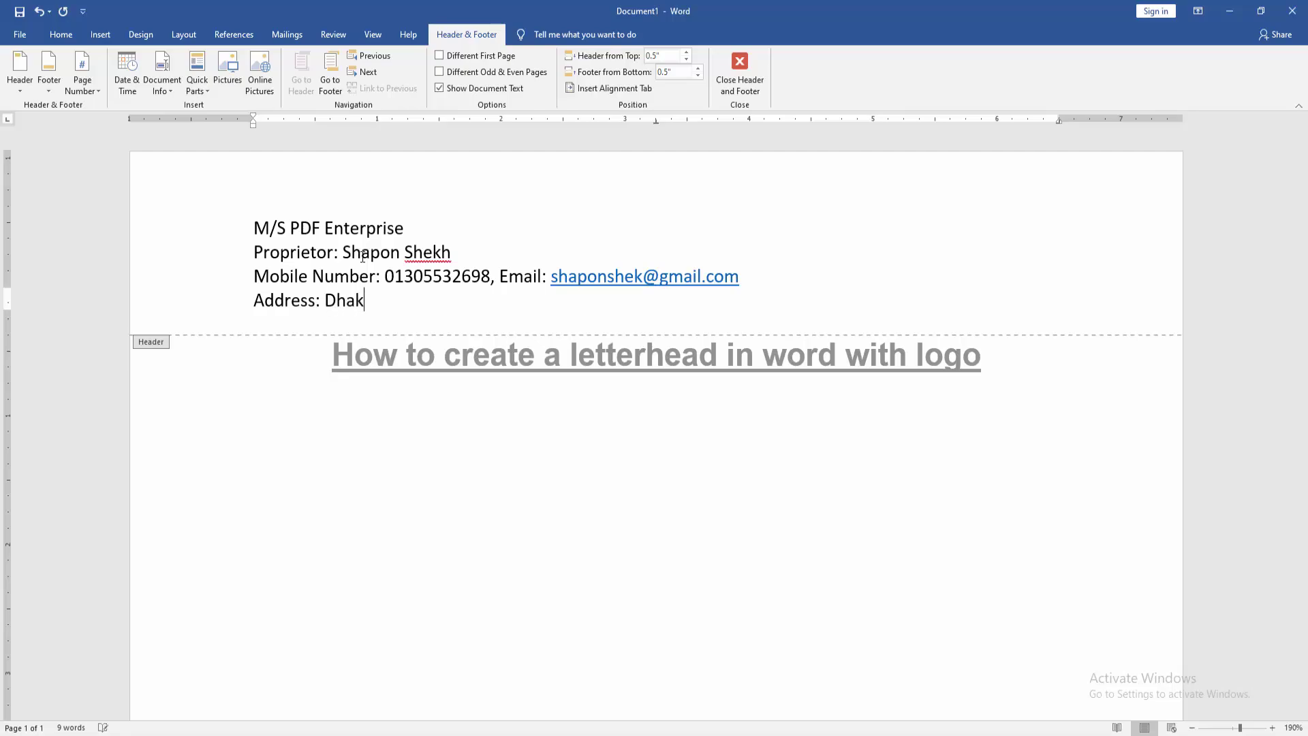
{"action": "type", "text": "a, IEDAD, Bangladesh"}
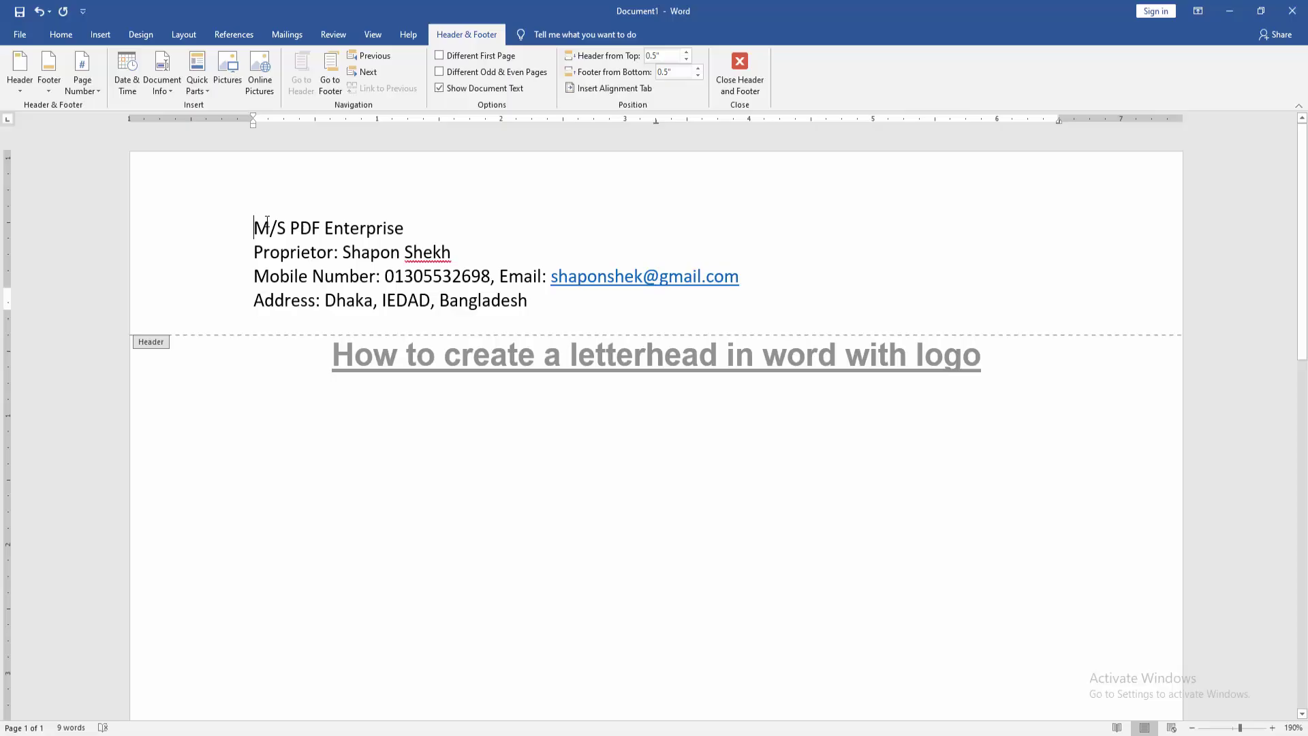
Enlarge the business name to 24 pt and center all four header lines.
{"action": "left_click_drag", "start_coordinate": [256, 224], "coordinate": [380, 223]}
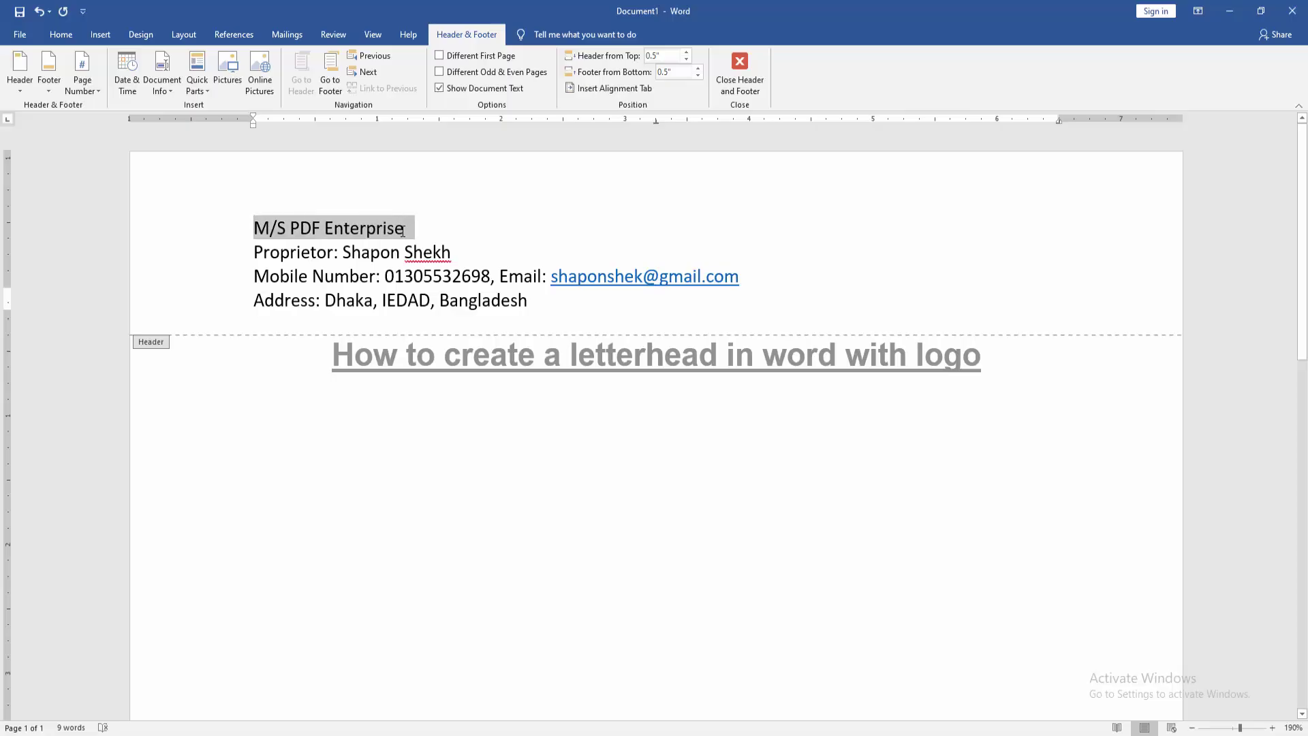
{"action": "left_click", "coordinate": [60, 36]}
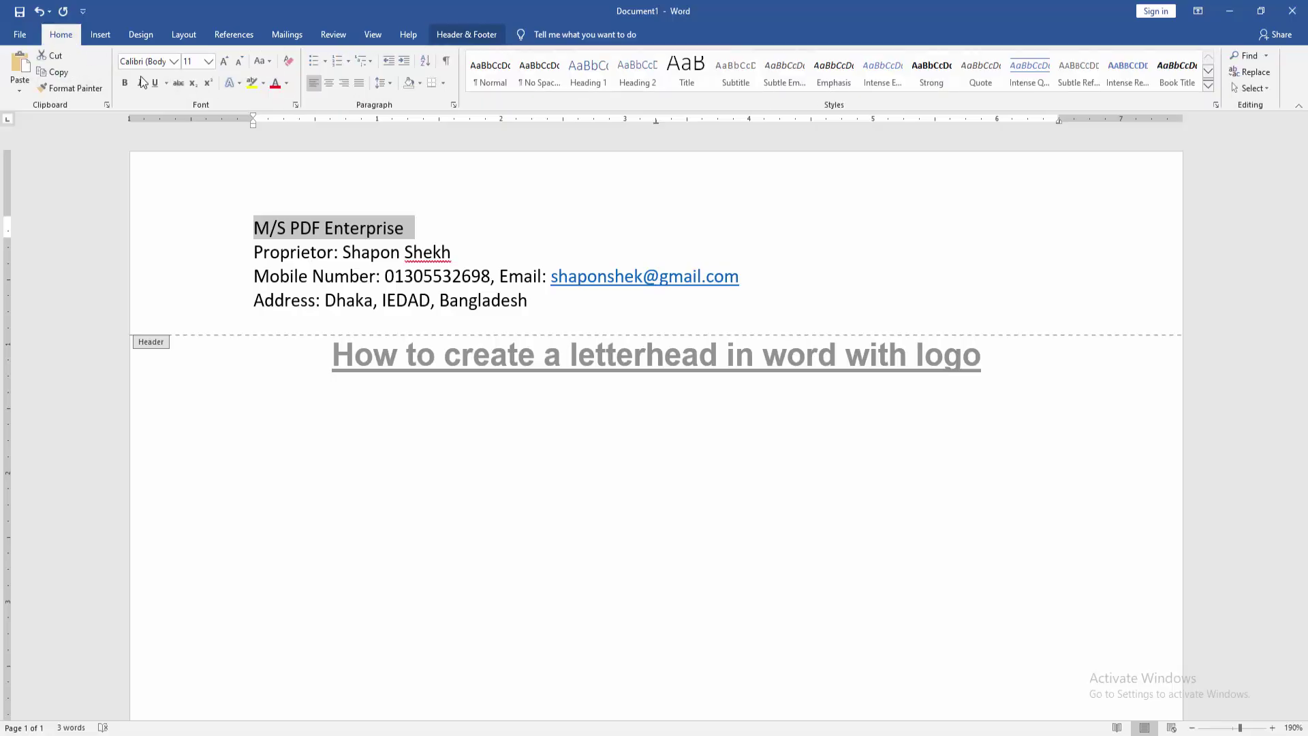
{"action": "left_click", "coordinate": [225, 61]}
{"action": "left_click", "coordinate": [224, 61]}
{"action": "left_click", "coordinate": [224, 61]}
{"action": "left_click", "coordinate": [224, 62]}
{"action": "left_click", "coordinate": [225, 61]}
{"action": "left_click", "coordinate": [224, 62]}
{"action": "left_click", "coordinate": [224, 61]}
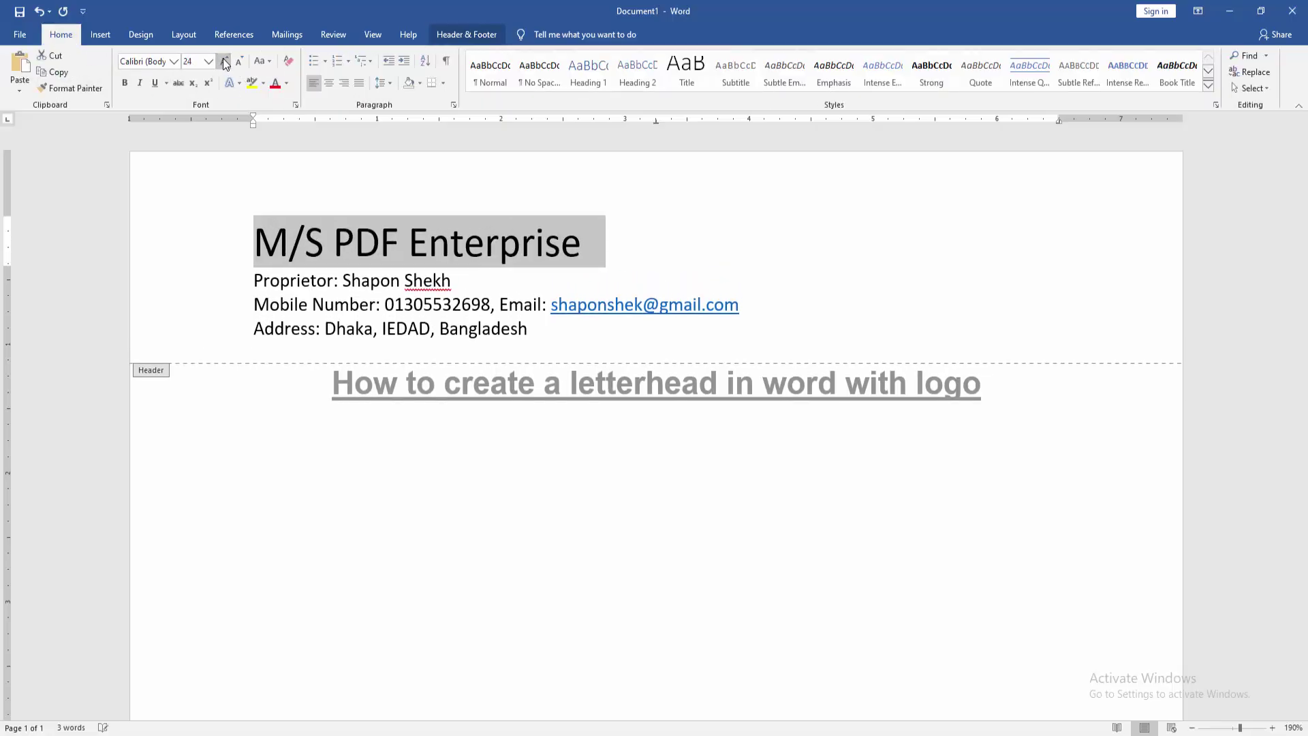
{"action": "left_click", "coordinate": [433, 293]}
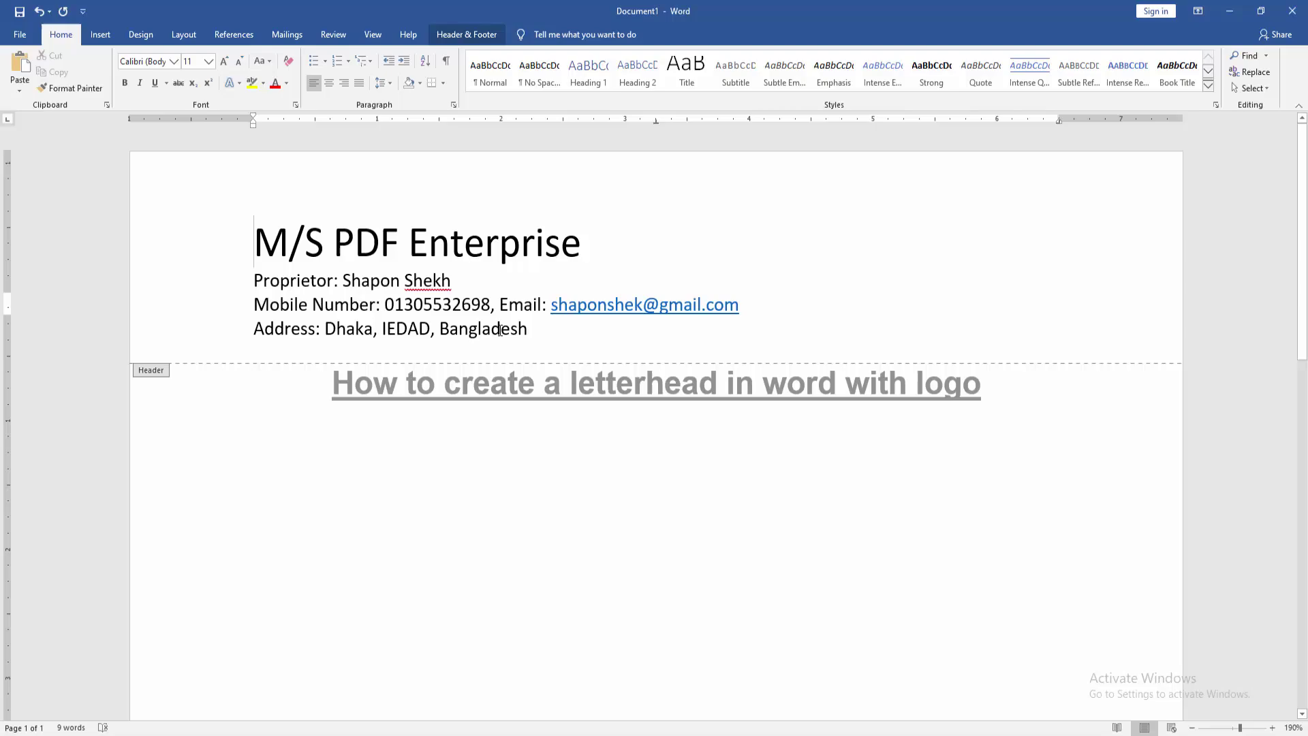
{"action": "left_click_drag", "start_coordinate": [262, 259], "coordinate": [575, 331]}
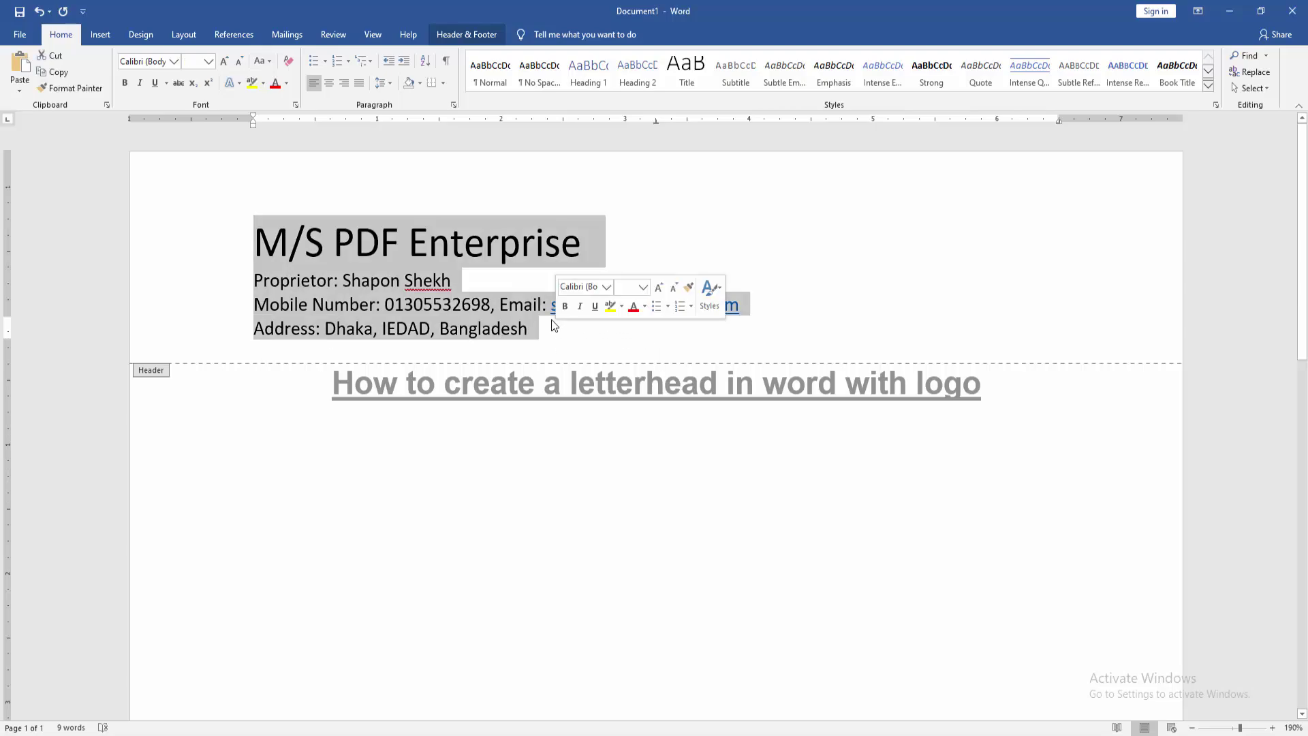
{"action": "left_click", "coordinate": [330, 84]}
{"action": "left_click", "coordinate": [667, 281]}
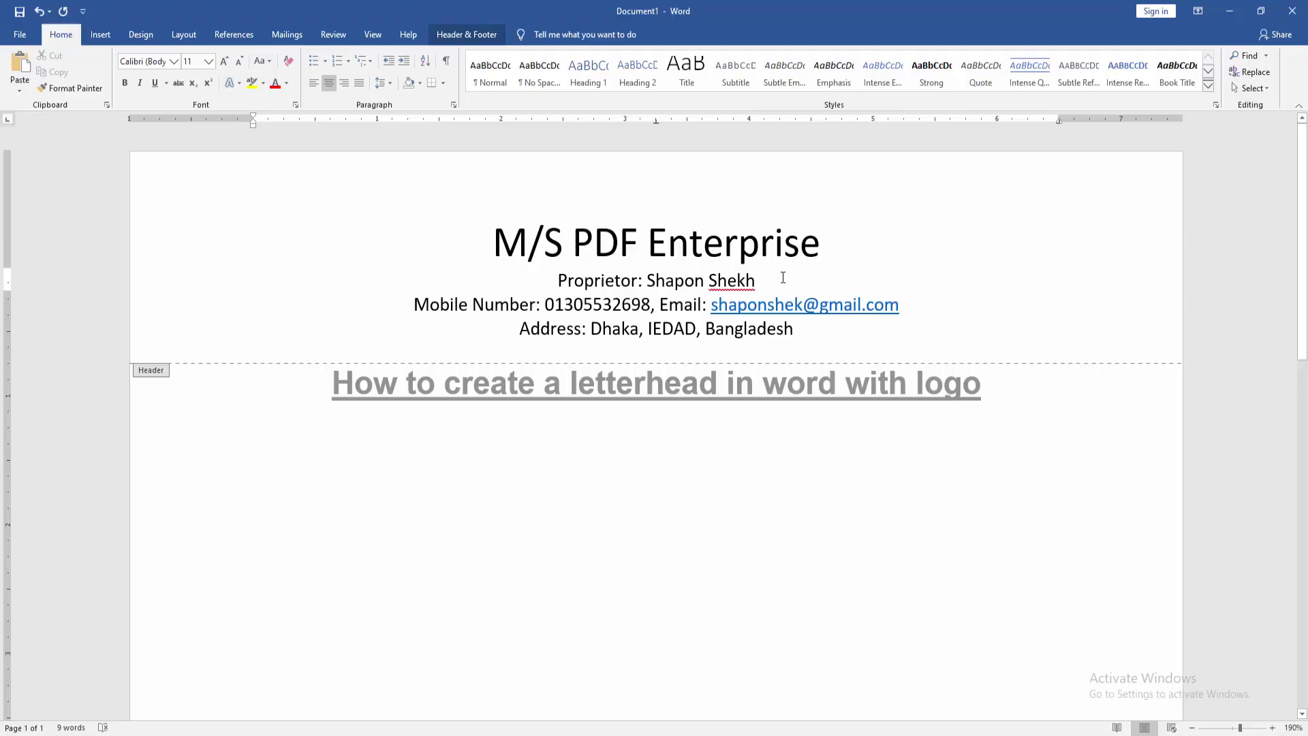
Set the business name to 28 pt bold.
{"action": "left_click_drag", "start_coordinate": [839, 238], "coordinate": [489, 249]}
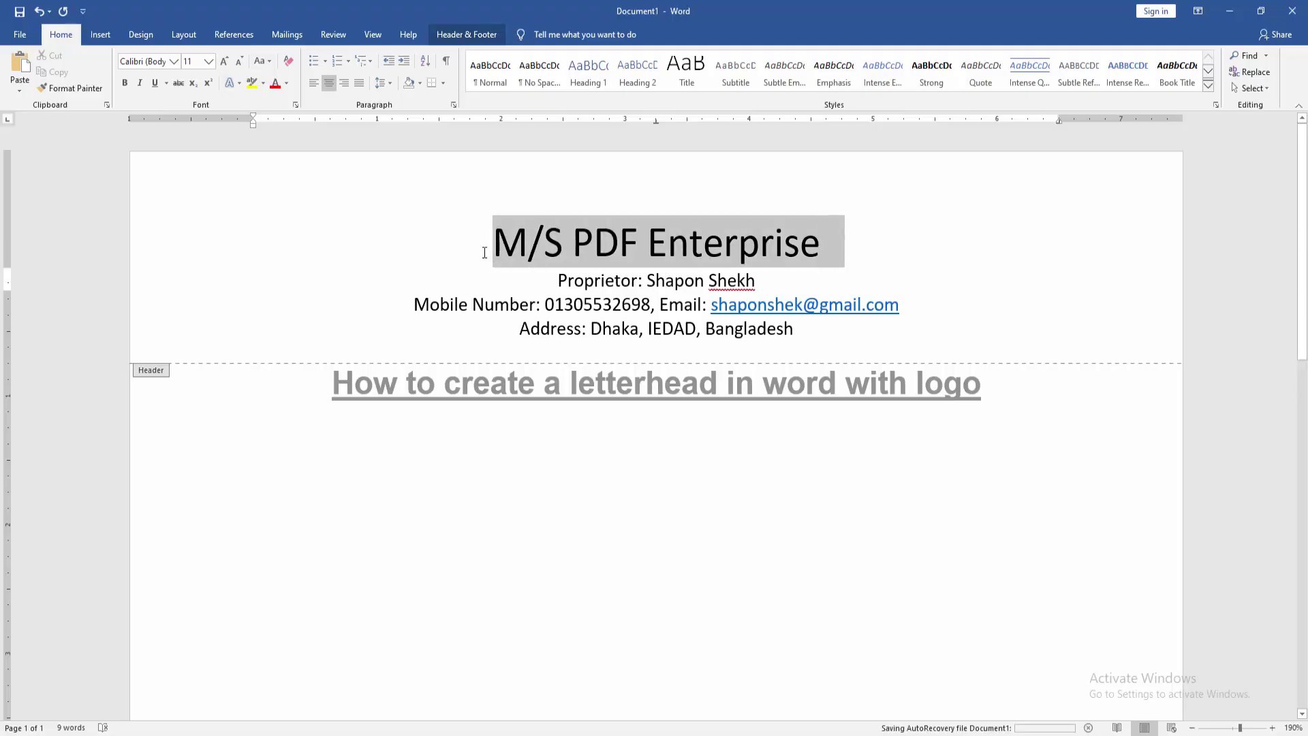
{"action": "left_click", "coordinate": [225, 58]}
{"action": "left_click", "coordinate": [225, 59]}
{"action": "left_click", "coordinate": [225, 59]}
{"action": "left_click", "coordinate": [239, 63]}
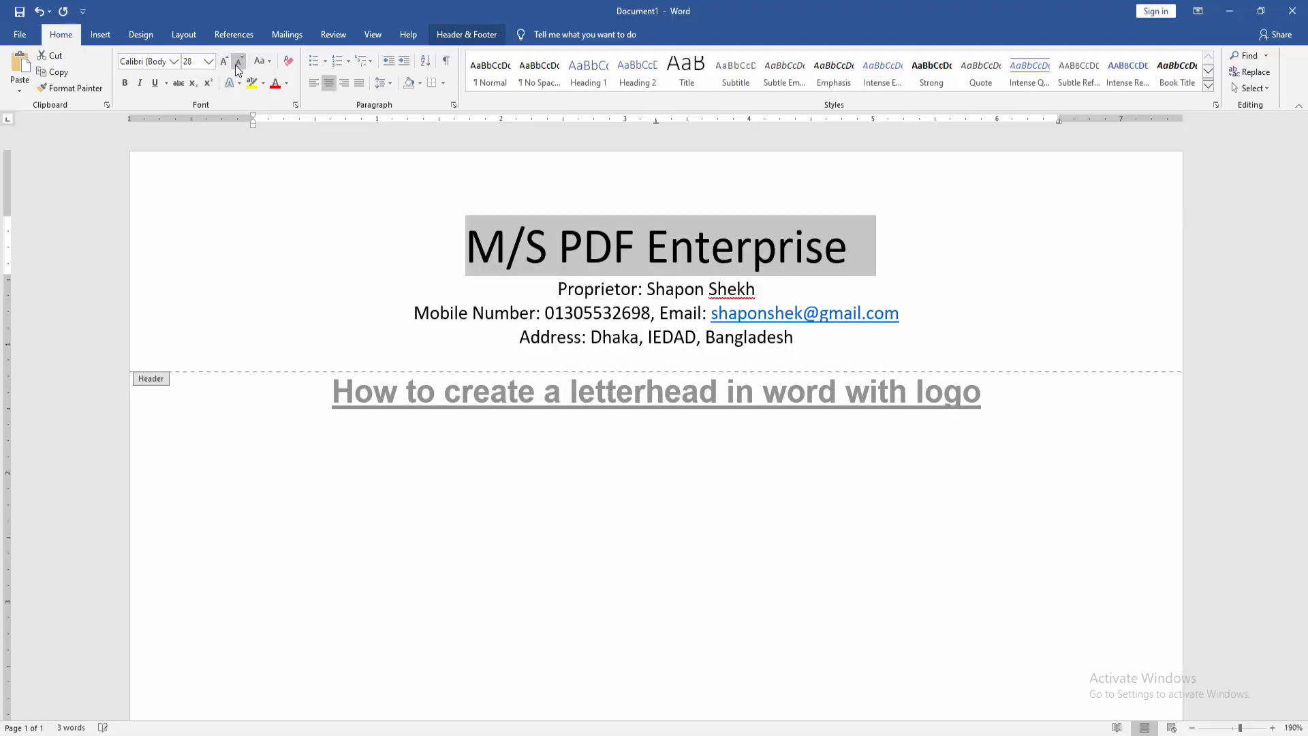
{"action": "left_click", "coordinate": [125, 82]}
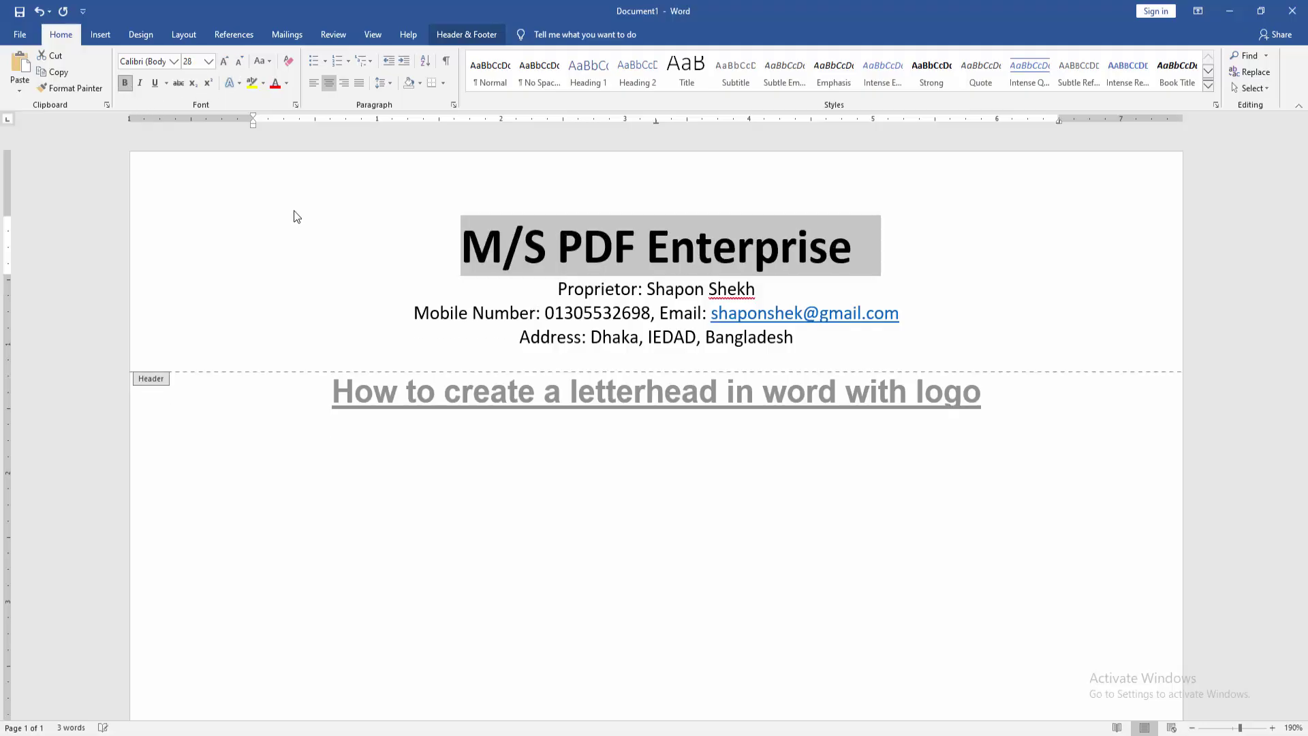
{"action": "left_click", "coordinate": [580, 287]}
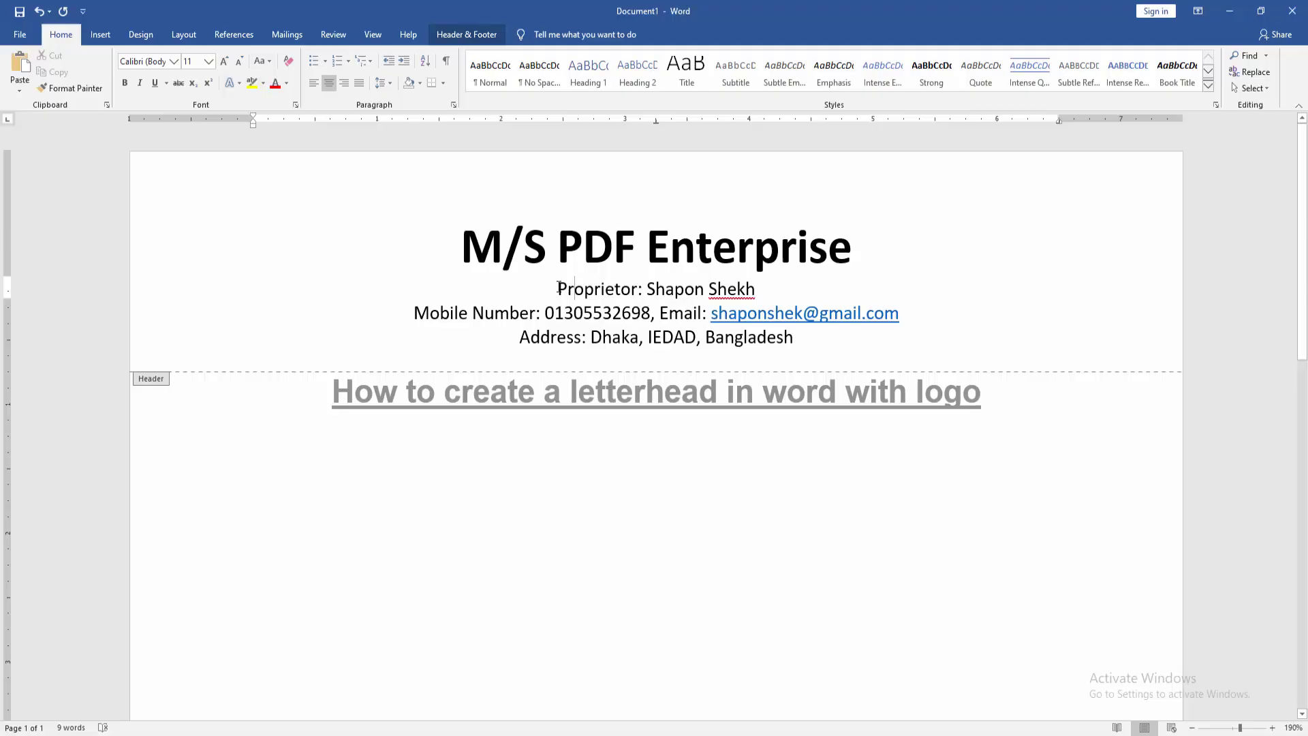
Enlarge the Proprietor line to 16 pt and make it bold.
{"action": "left_click_drag", "start_coordinate": [559, 287], "coordinate": [767, 293]}
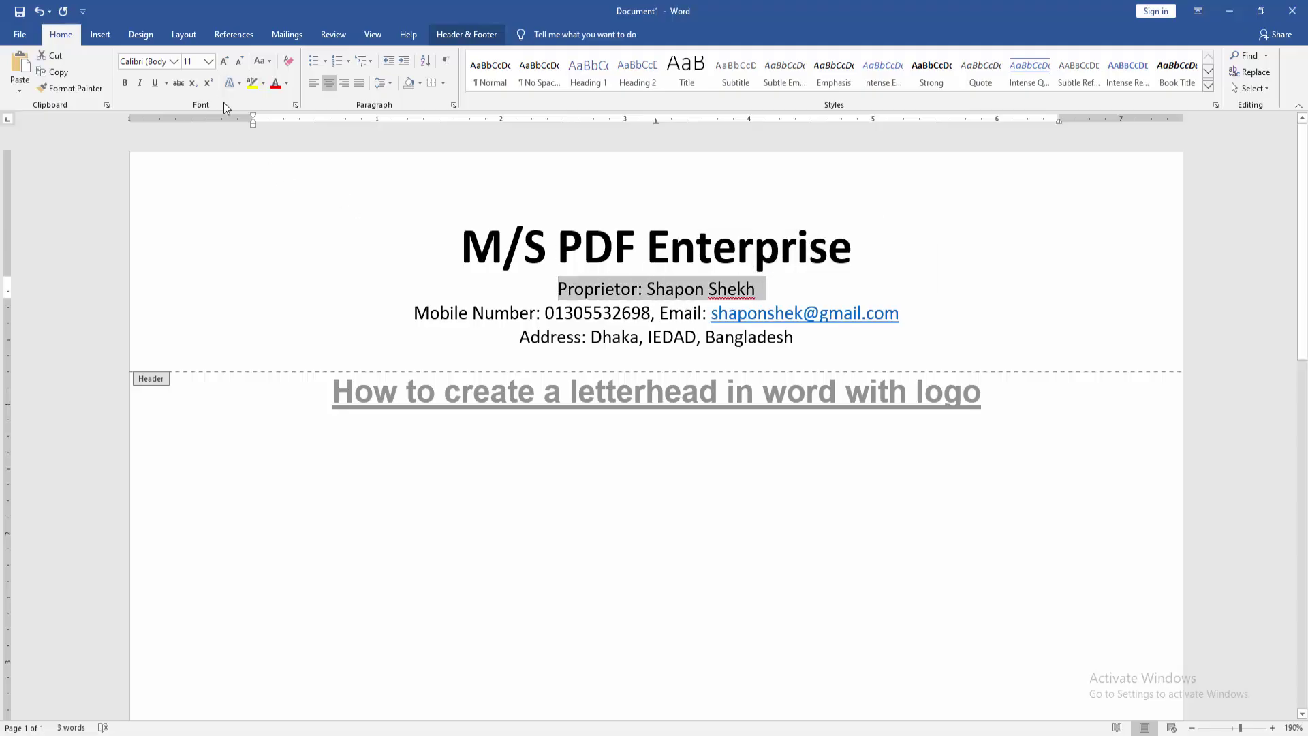
{"action": "left_click", "coordinate": [224, 61]}
{"action": "left_click", "coordinate": [224, 61]}
{"action": "left_click", "coordinate": [224, 62]}
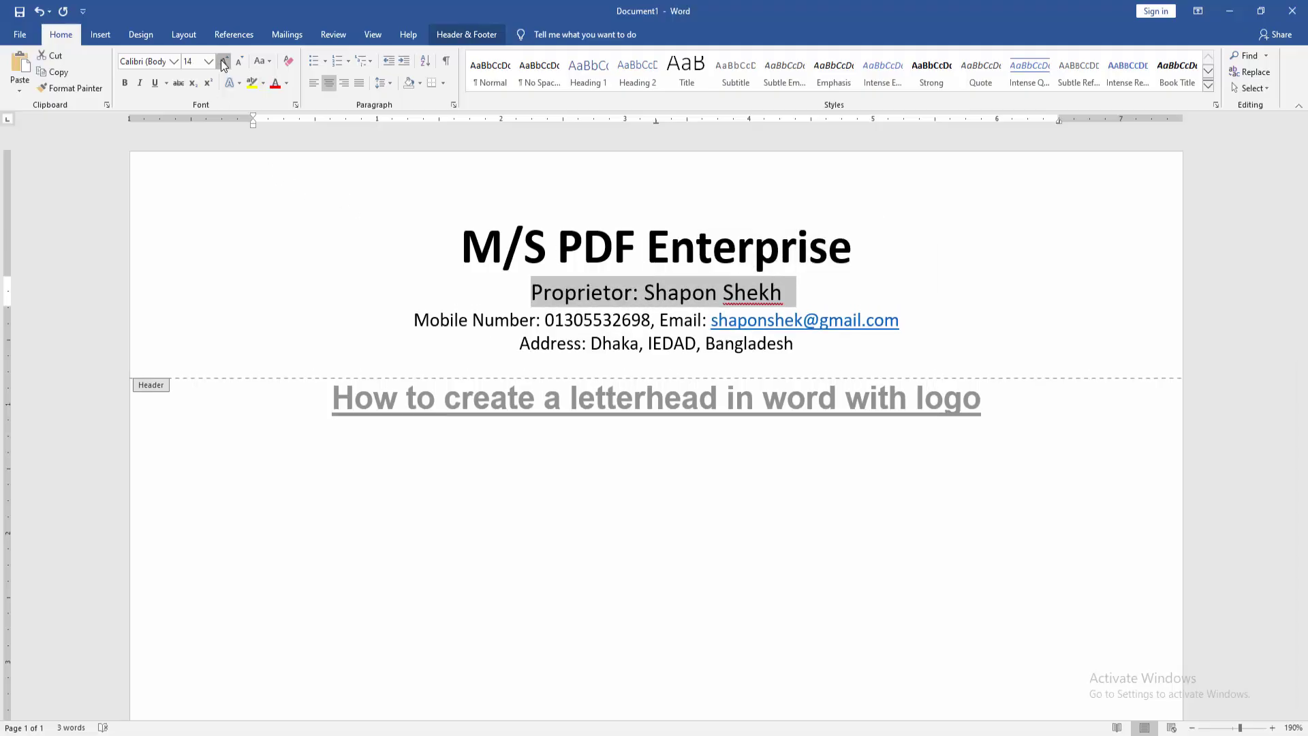
{"action": "left_click", "coordinate": [125, 83]}
{"action": "left_click", "coordinate": [584, 325]}
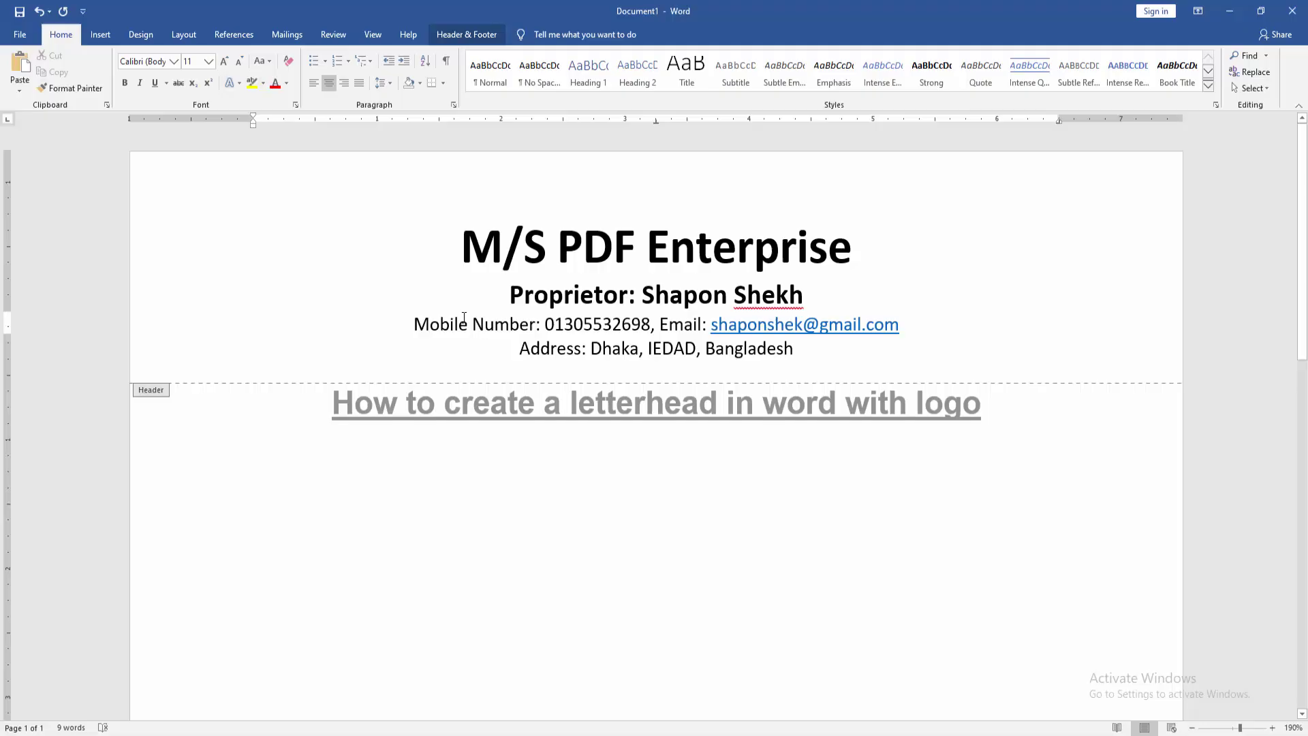
Draw a straight line across the header beneath the address line.
{"action": "left_click", "coordinate": [109, 34]}
{"action": "left_click", "coordinate": [220, 77]}
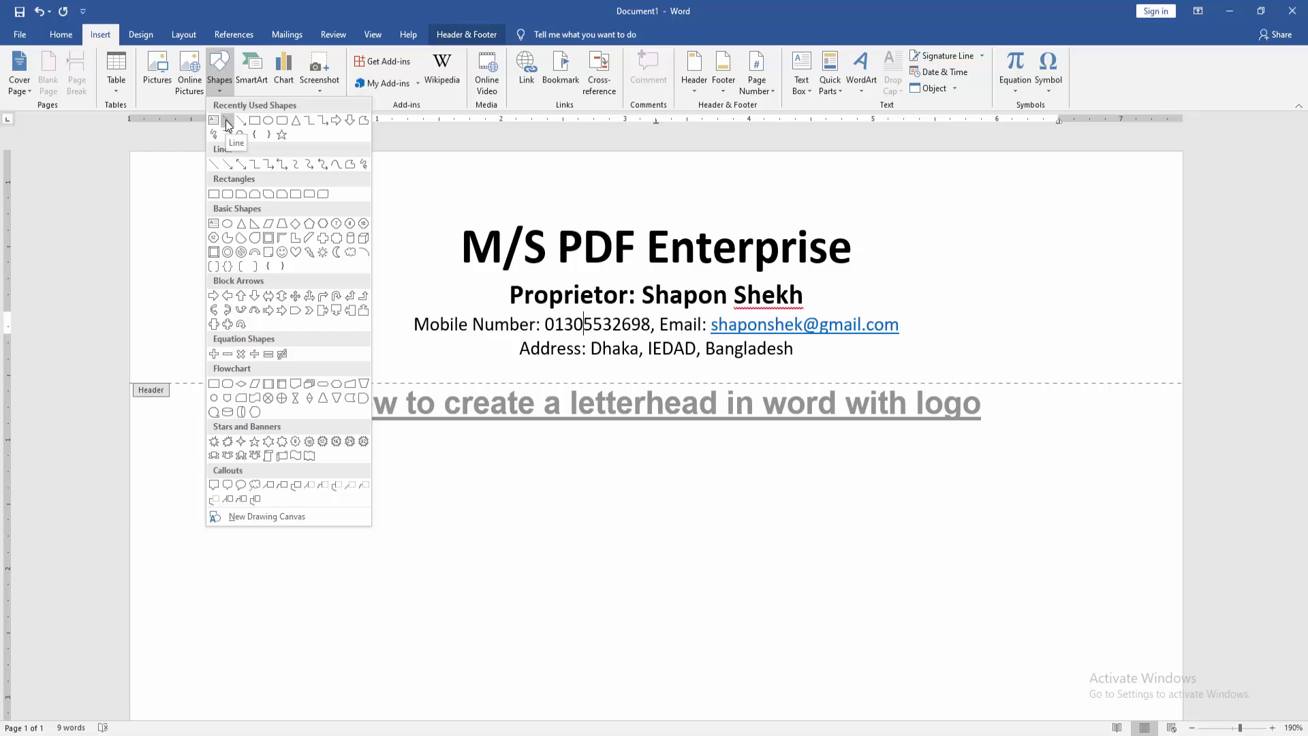
{"action": "left_click", "coordinate": [226, 120]}
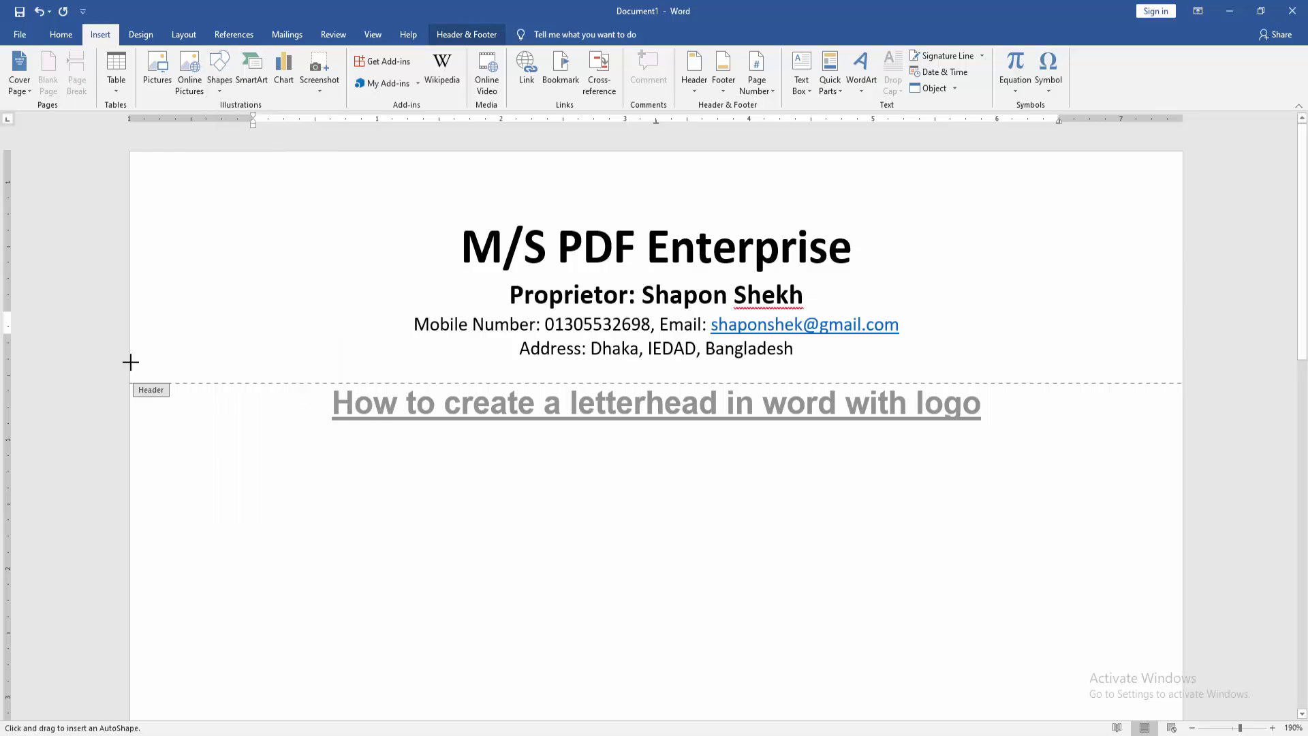
{"action": "left_click_drag", "start_coordinate": [132, 367], "coordinate": [1211, 362]}
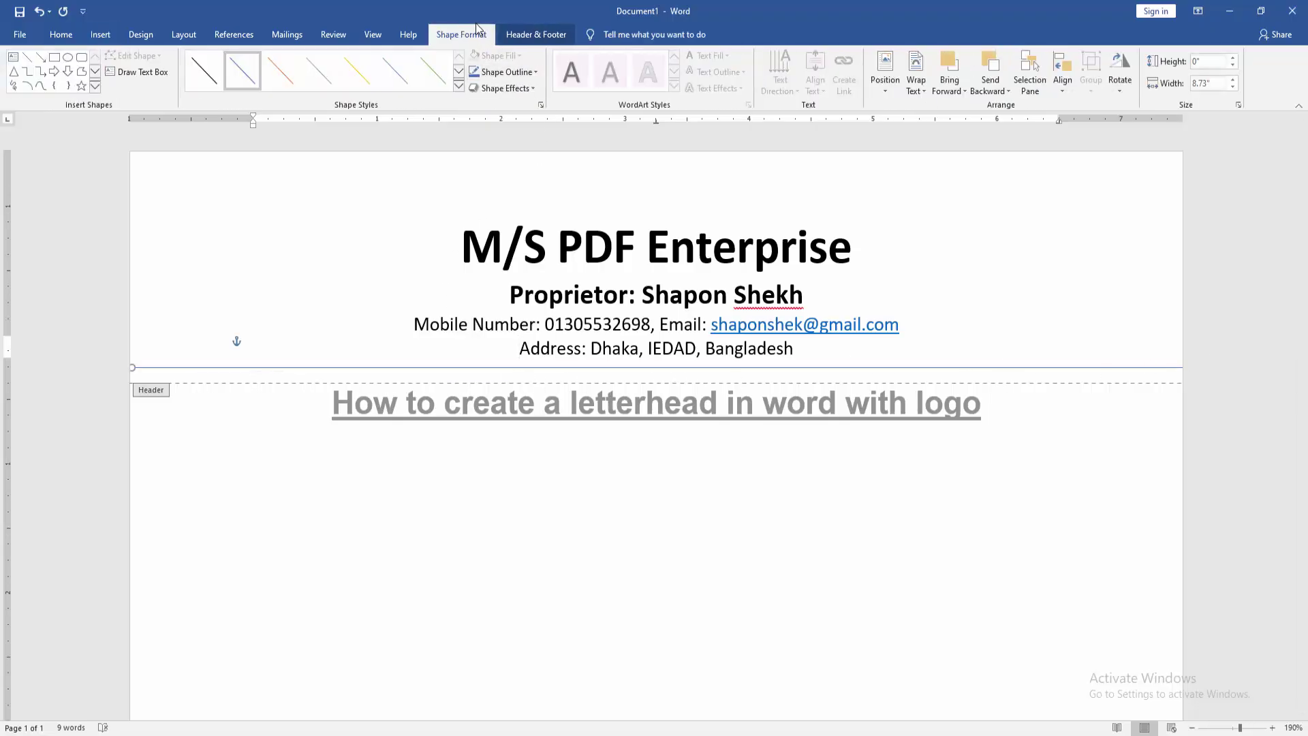
Set the header line's outline weight to 3 pt.
{"action": "left_click", "coordinate": [505, 70]}
{"action": "left_click", "coordinate": [488, 111]}
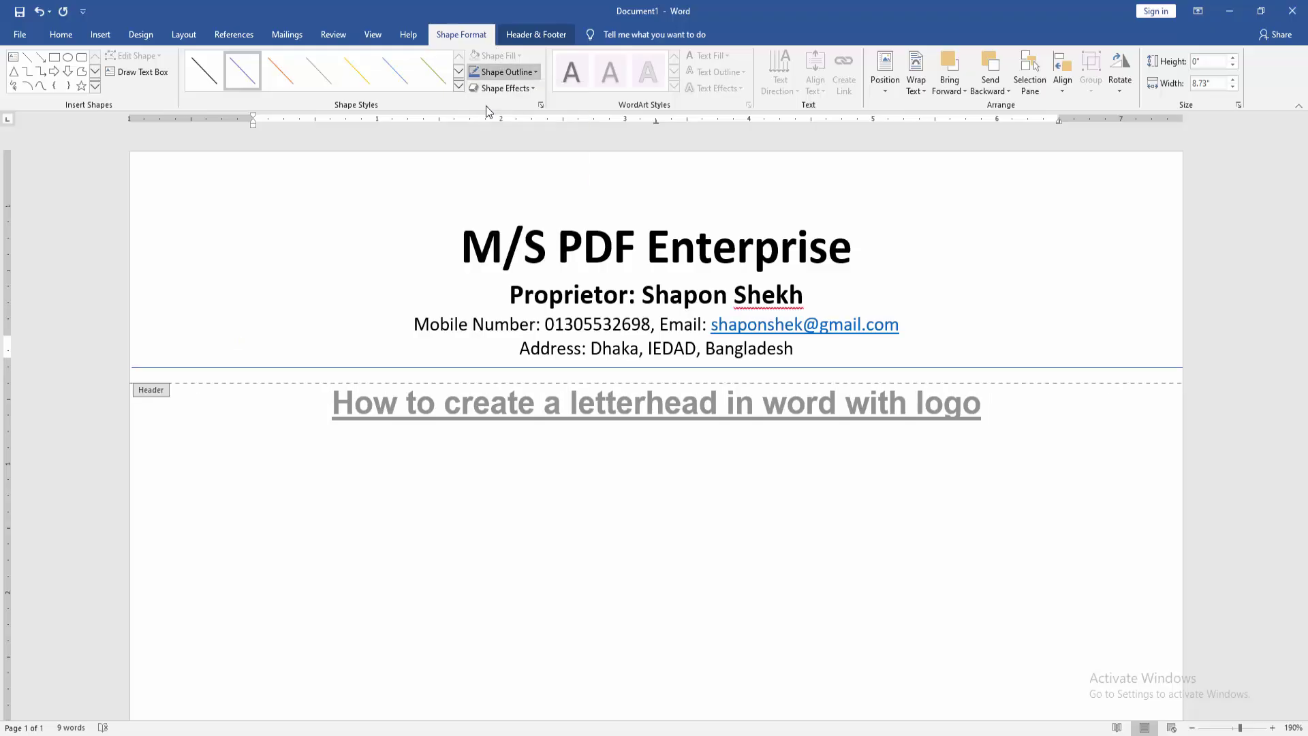
{"action": "left_click", "coordinate": [497, 72]}
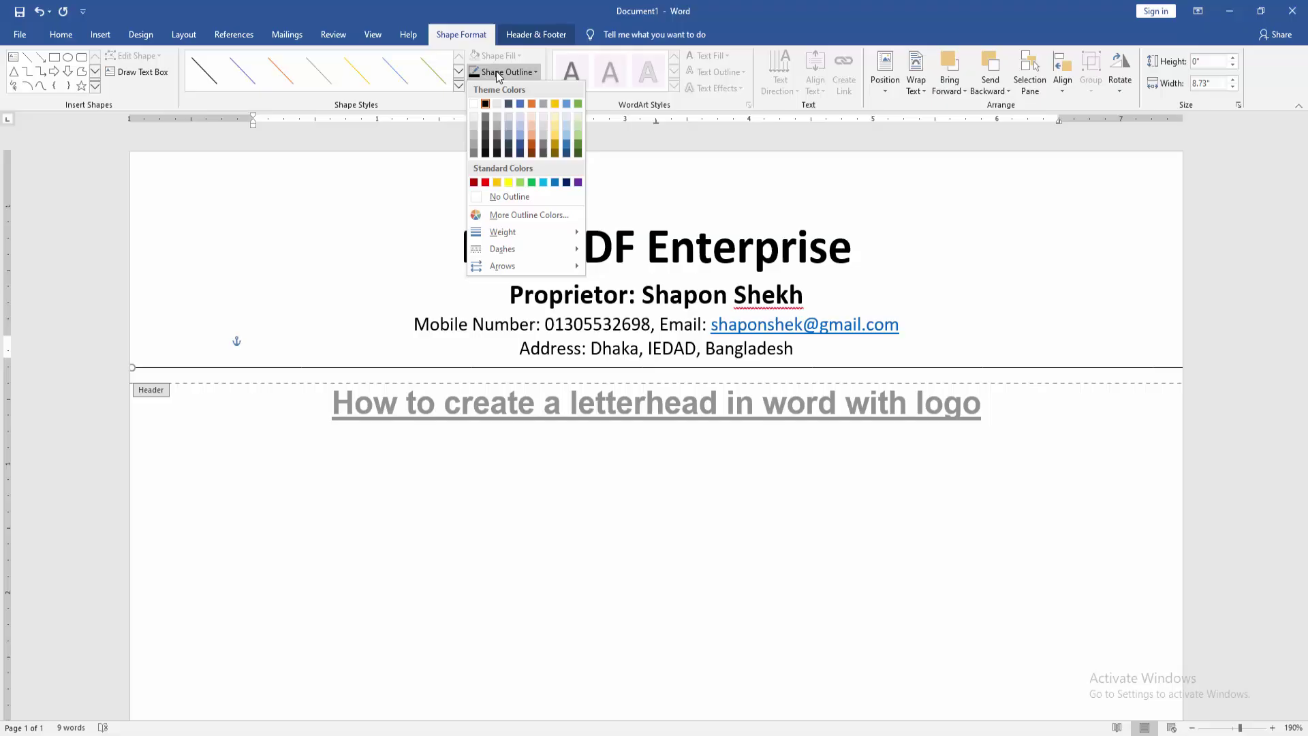
{"action": "mouse_move", "coordinate": [523, 234]}
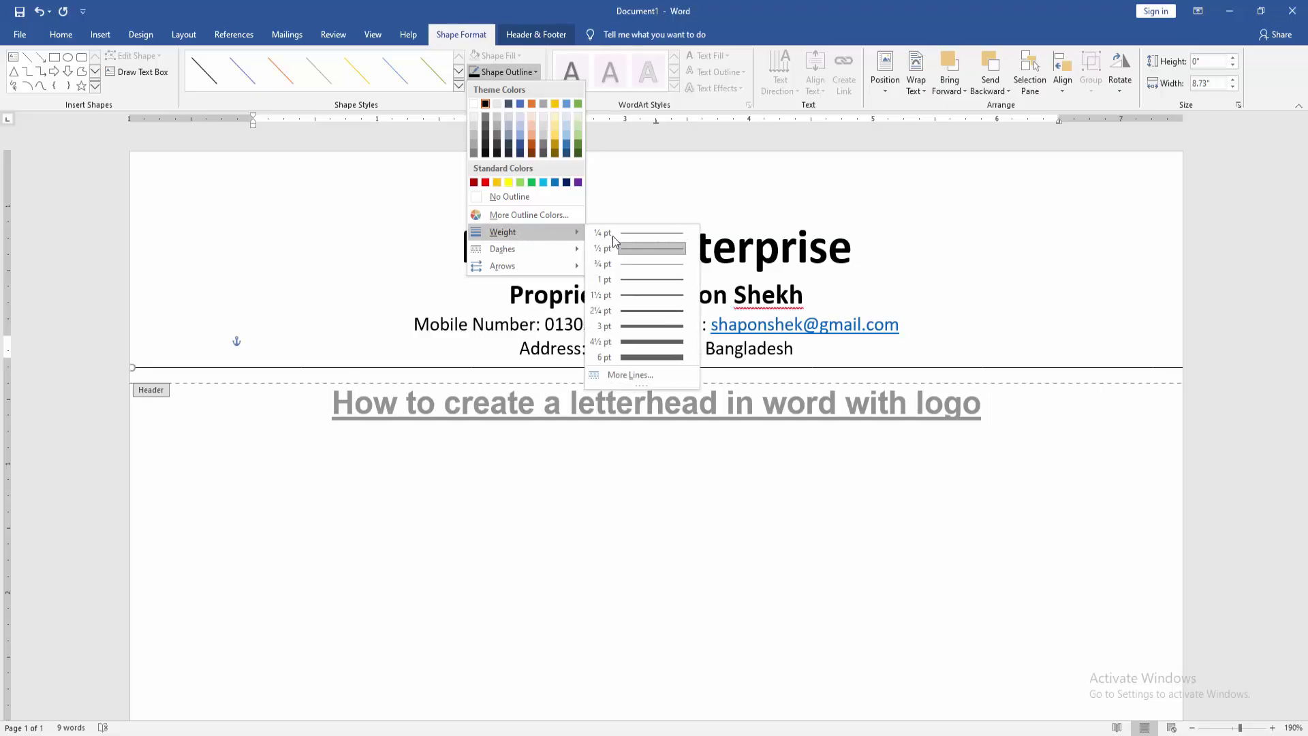
{"action": "left_click", "coordinate": [651, 326]}
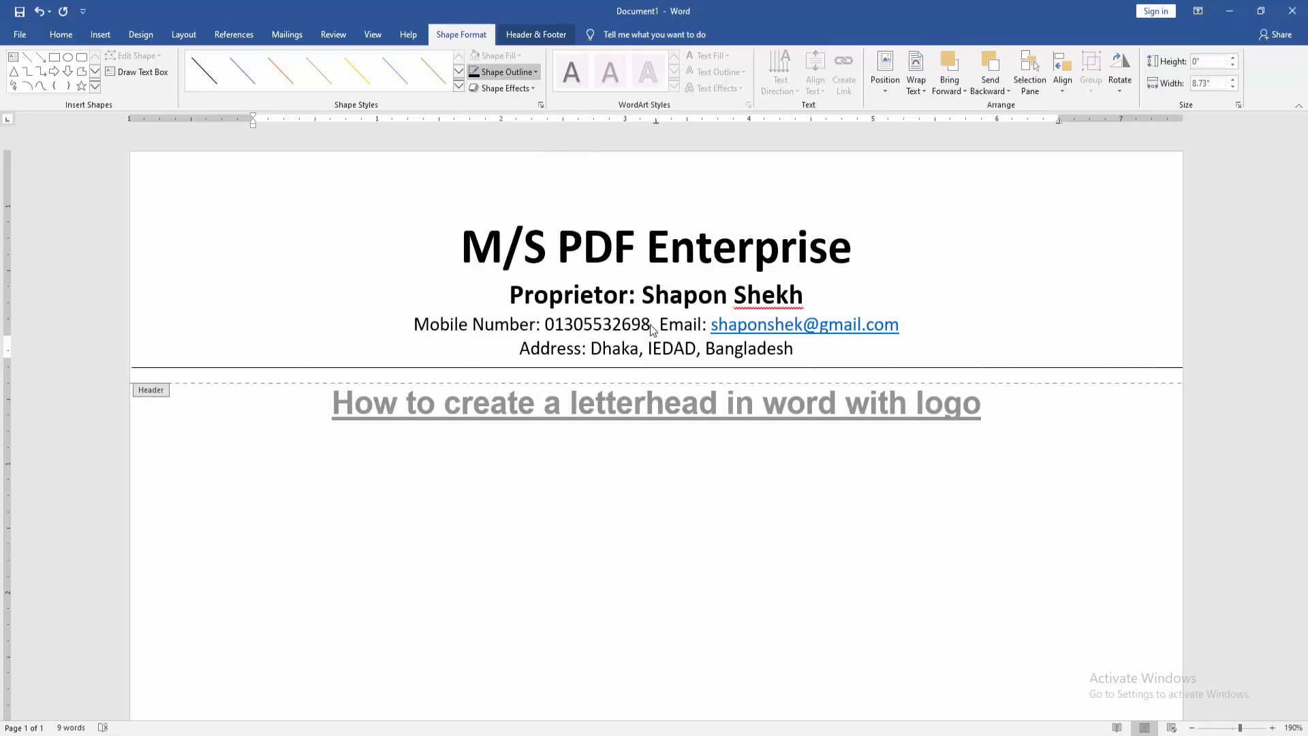
Insert the red PDF Tutorial logo picture from the Desktop into the header.
{"action": "left_click", "coordinate": [456, 234]}
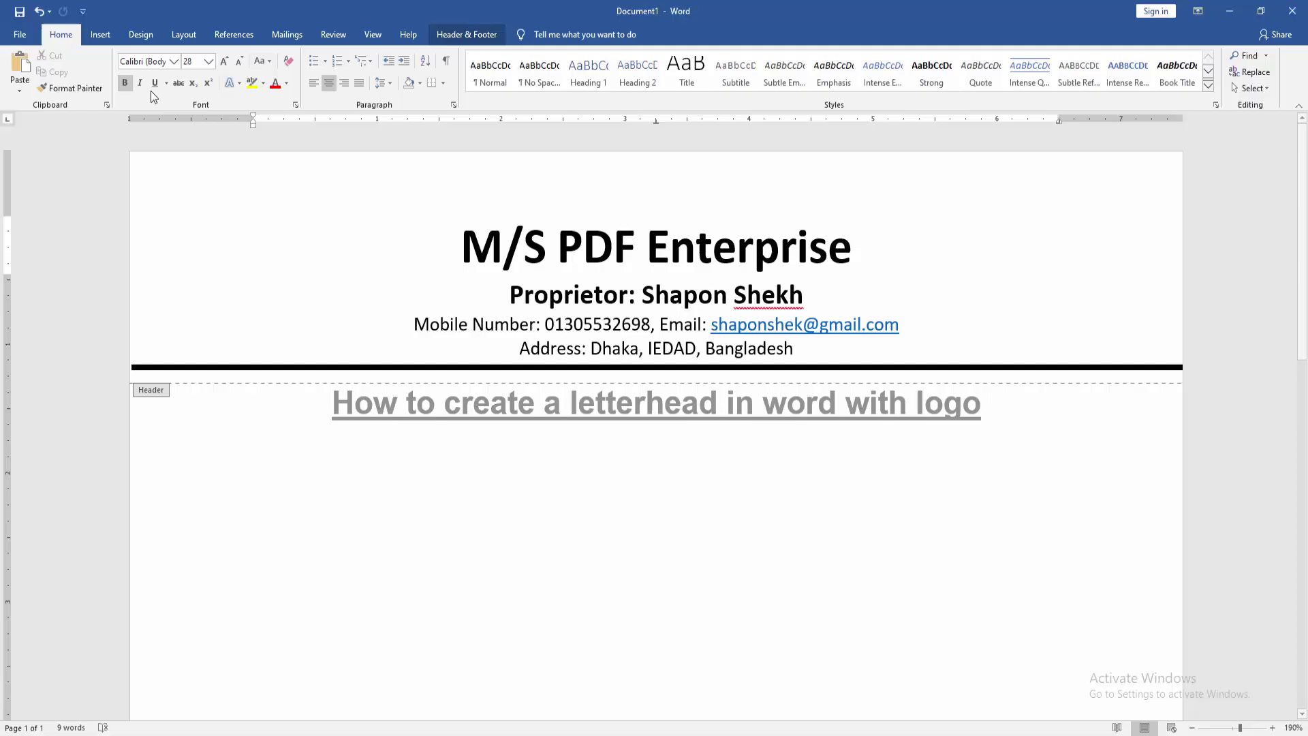
{"action": "left_click", "coordinate": [104, 36]}
{"action": "left_click", "coordinate": [157, 69]}
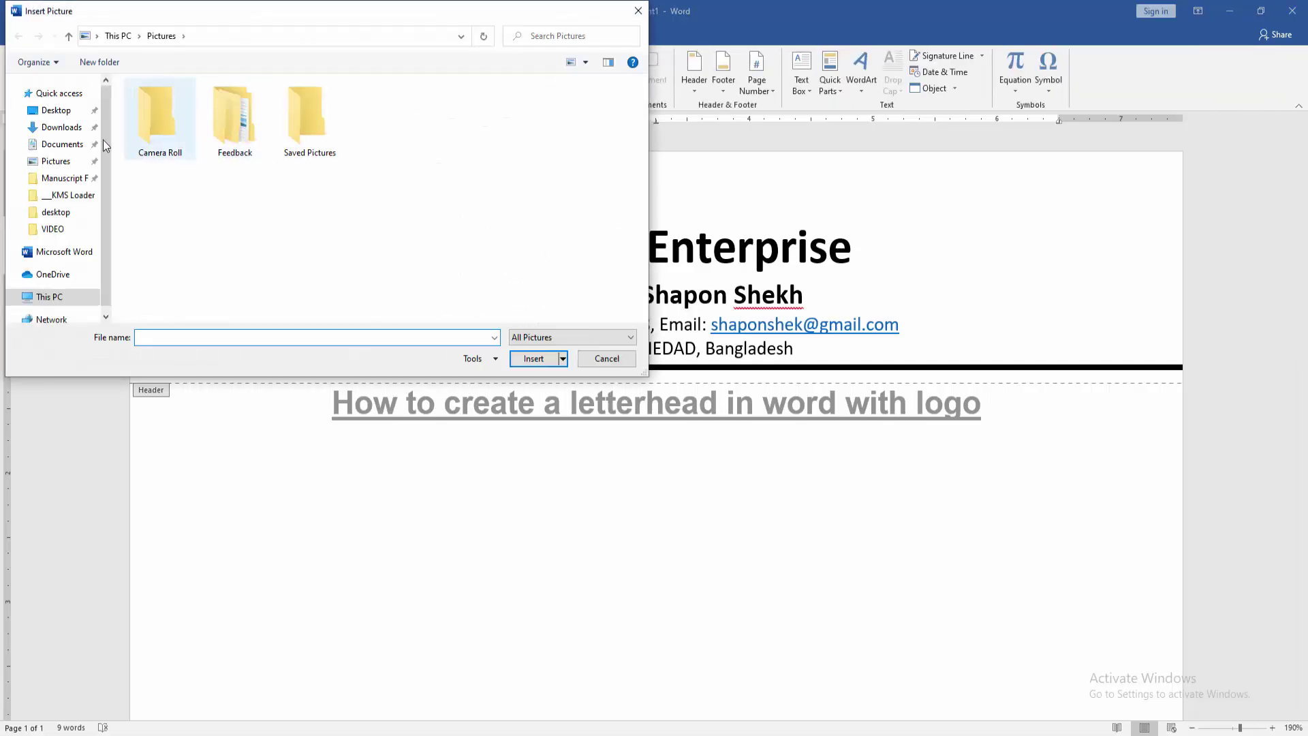
{"action": "left_click", "coordinate": [66, 113]}
{"action": "scroll", "coordinate": [450, 202], "scroll_direction": "down", "scroll_amount": 1}
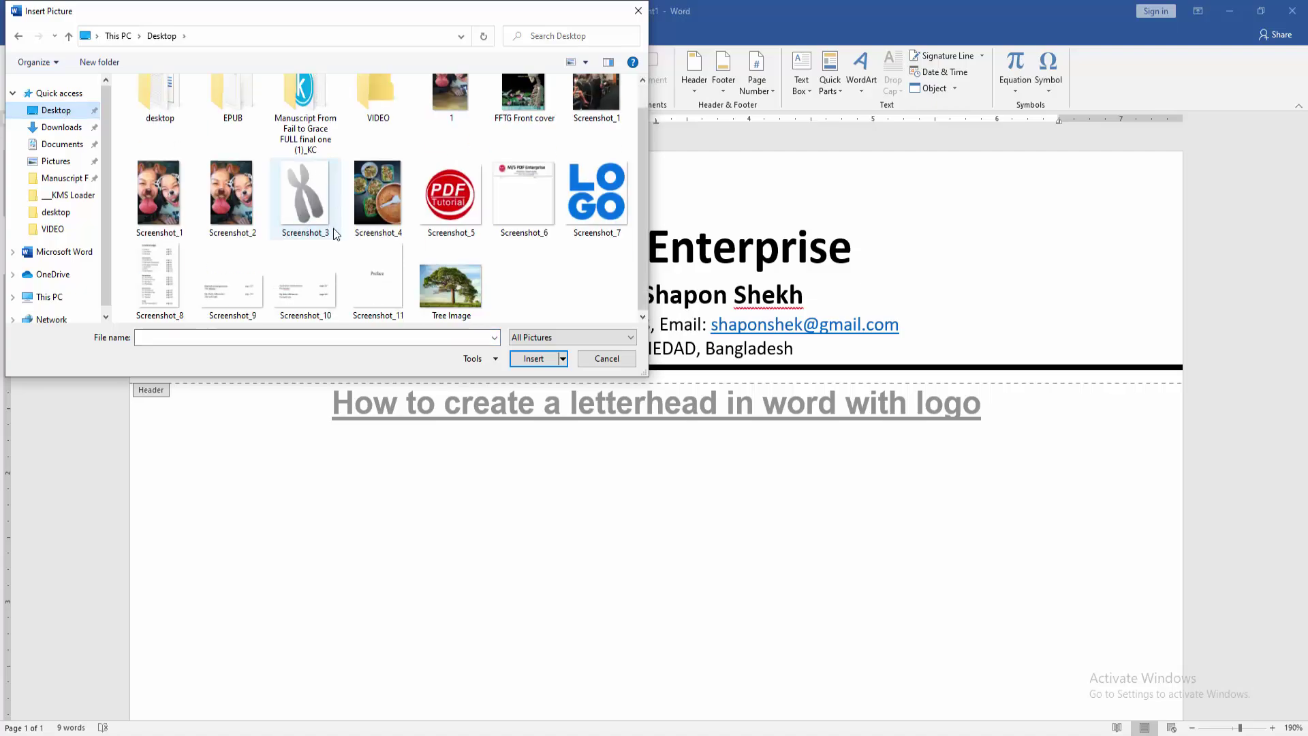
{"action": "double_click", "coordinate": [450, 202]}
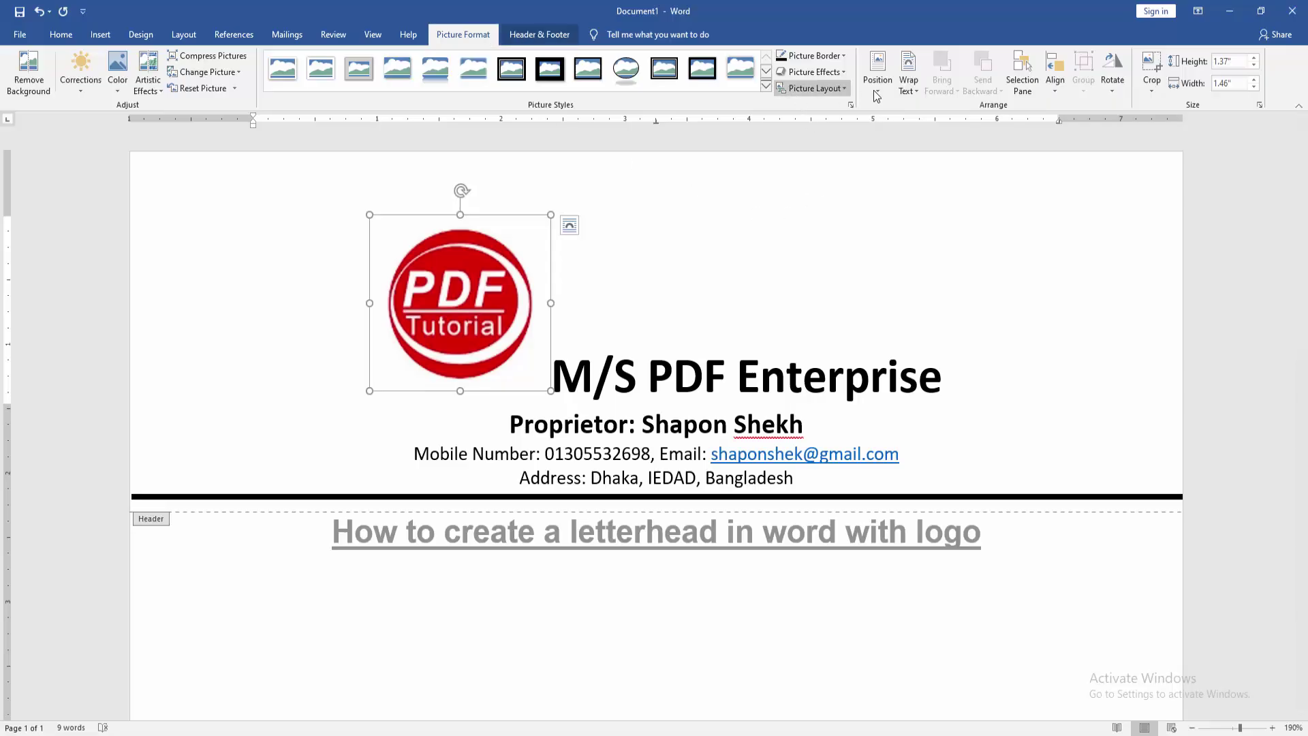
Set the logo to In Front of Text and move it to the header's left side.
{"action": "left_click", "coordinate": [909, 81]}
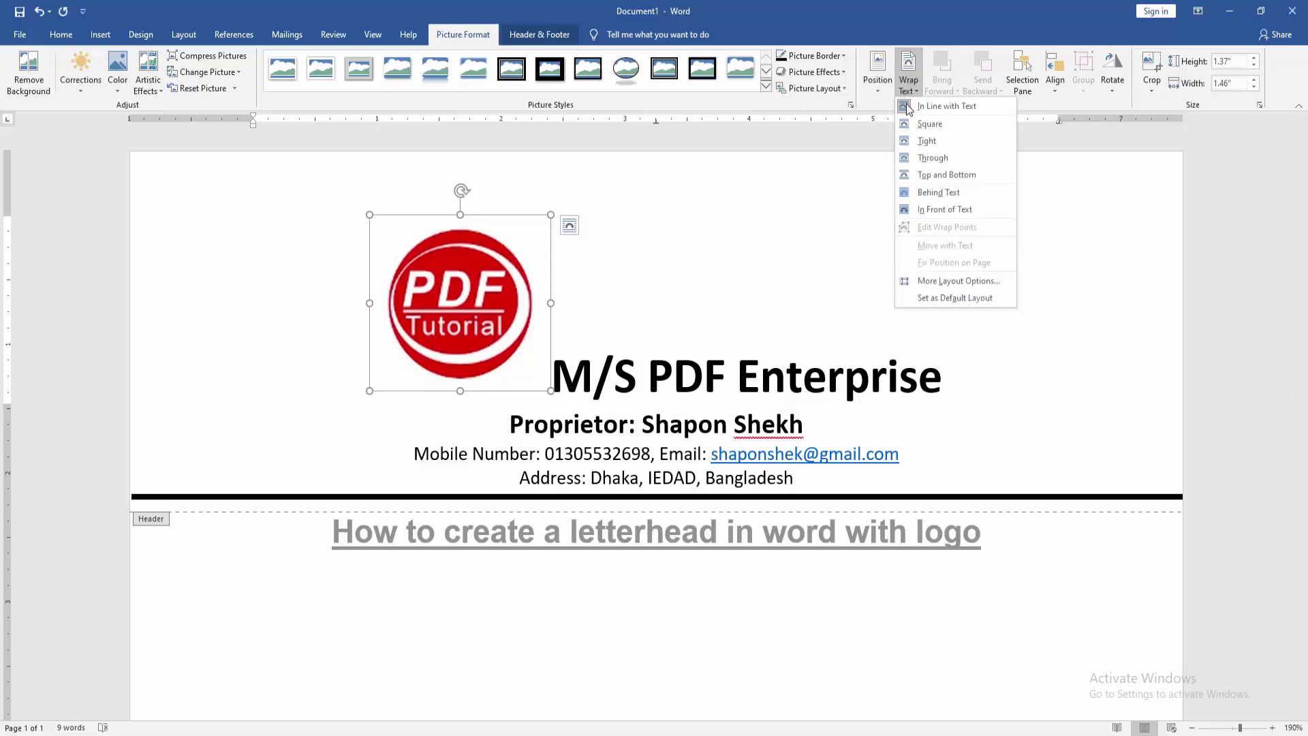
{"action": "left_click", "coordinate": [935, 211]}
{"action": "left_click_drag", "start_coordinate": [494, 310], "coordinate": [317, 270]}
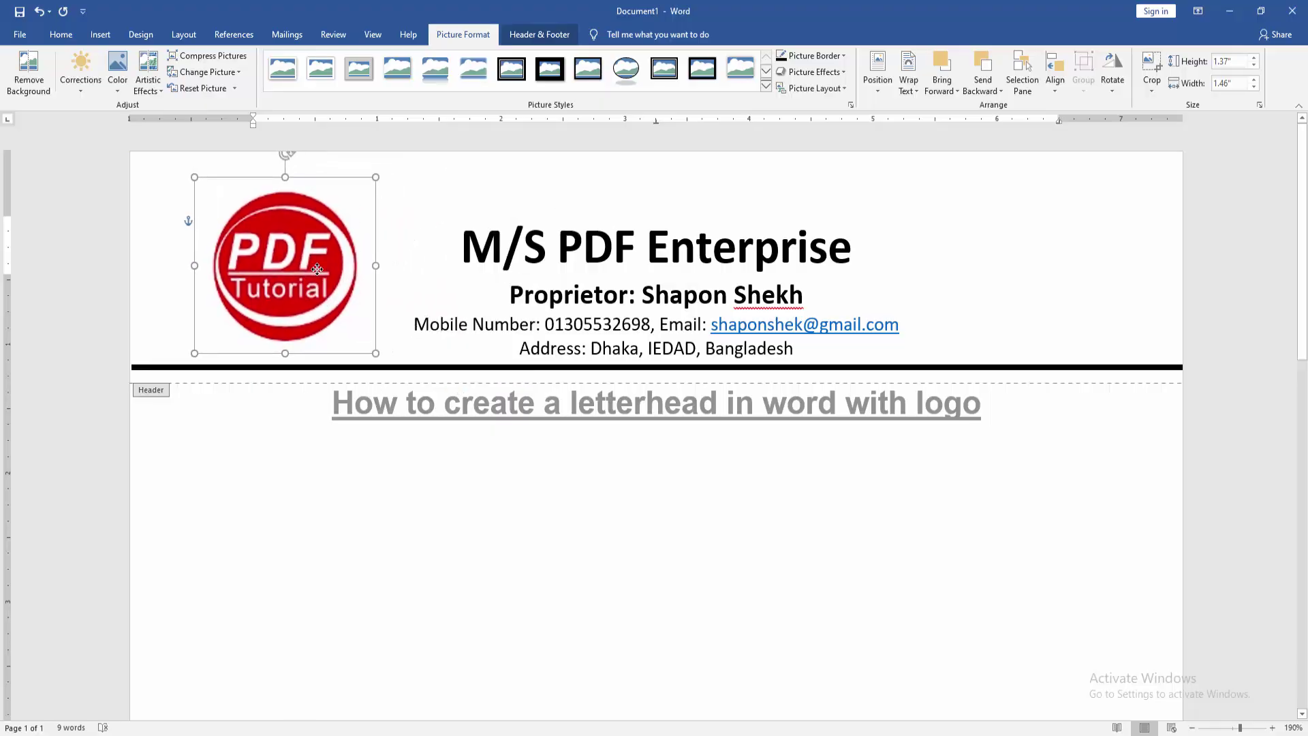
{"action": "left_click", "coordinate": [464, 235]}
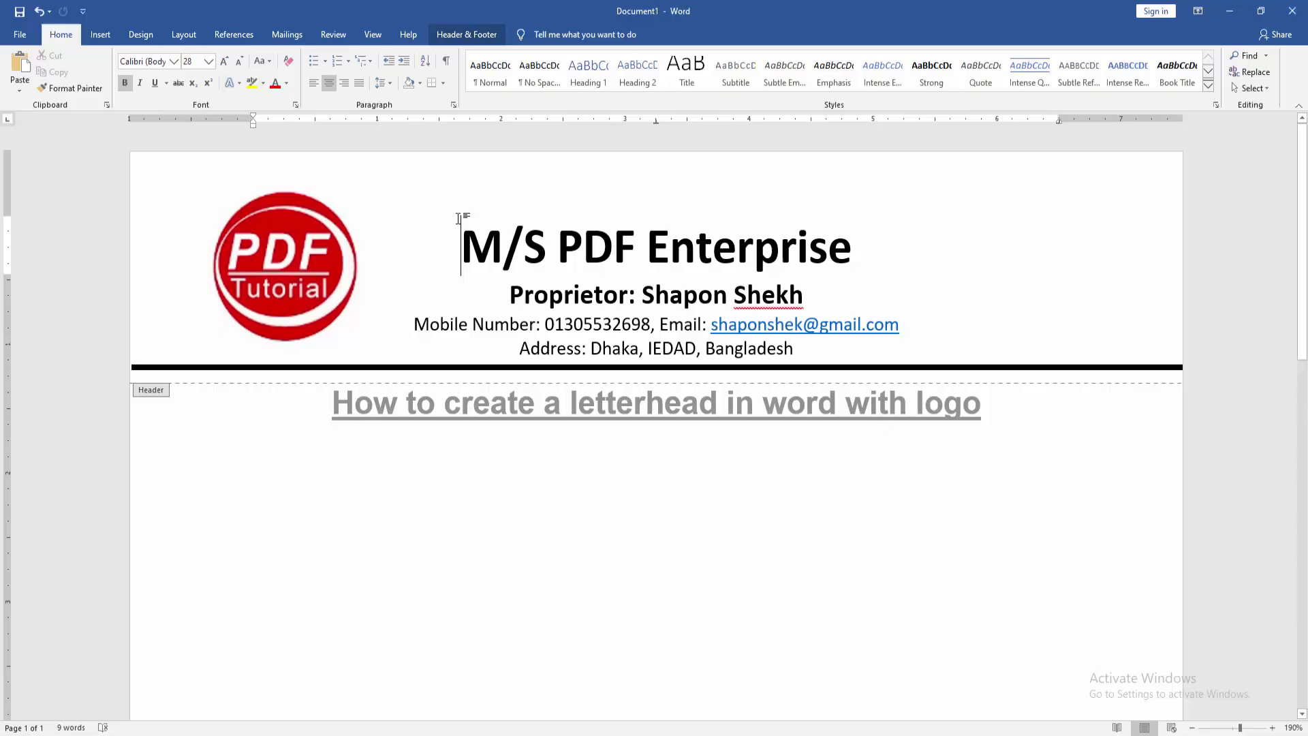
Show the ruler, indent the four header lines further right, and nudge the logo right and down.
{"action": "left_click", "coordinate": [374, 37]}
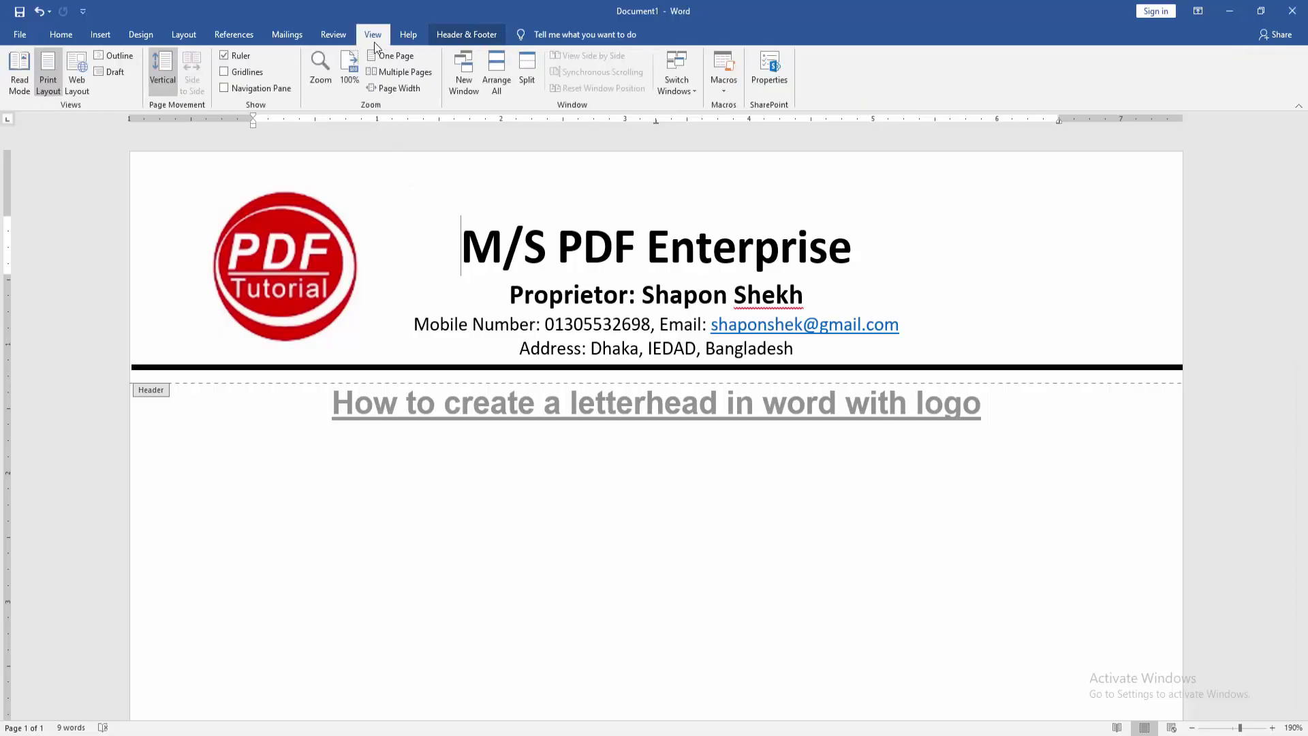
{"action": "left_click", "coordinate": [242, 59]}
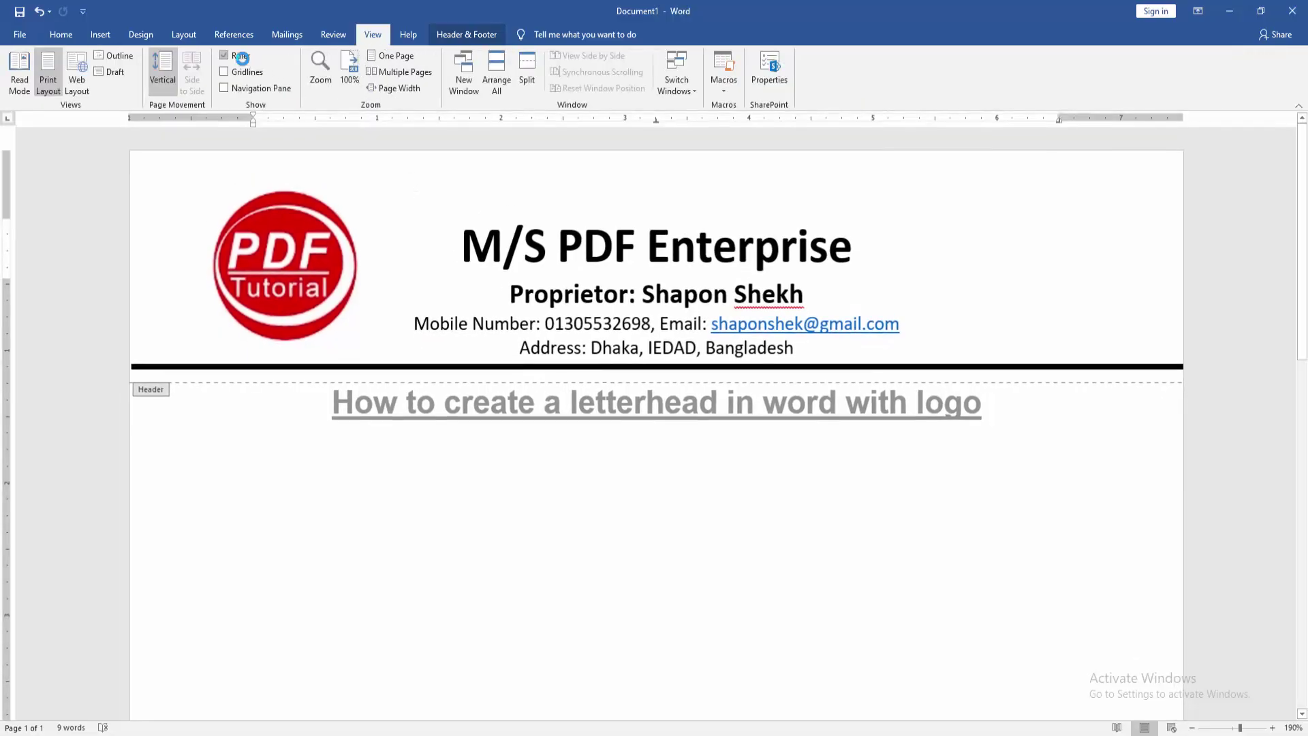
{"action": "mouse_move", "coordinate": [252, 125]}
{"action": "left_mouse_down"}
{"action": "mouse_move", "coordinate": [281, 126]}
{"action": "mouse_move", "coordinate": [267, 126]}
{"action": "left_mouse_up"}
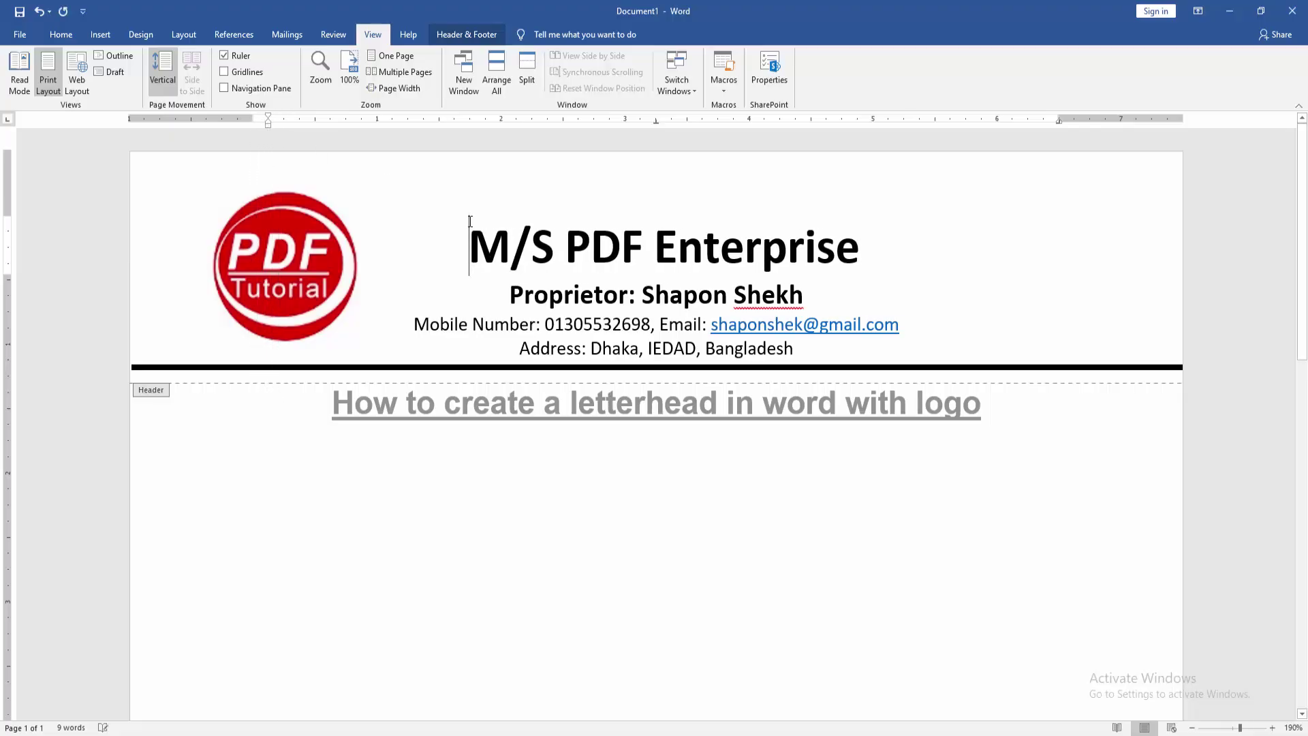
{"action": "left_click_drag", "start_coordinate": [470, 221], "coordinate": [636, 294]}
{"action": "left_click", "coordinate": [549, 294]}
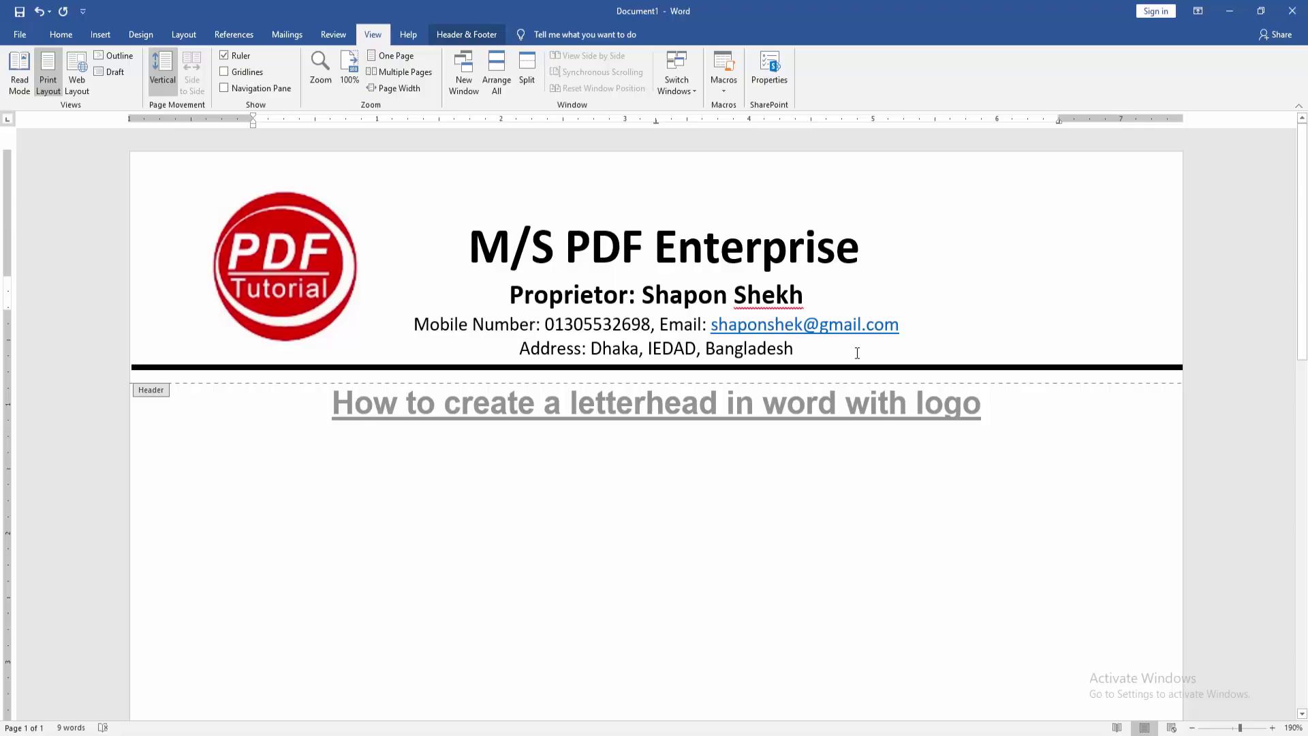
{"action": "left_click_drag", "start_coordinate": [858, 353], "coordinate": [487, 246]}
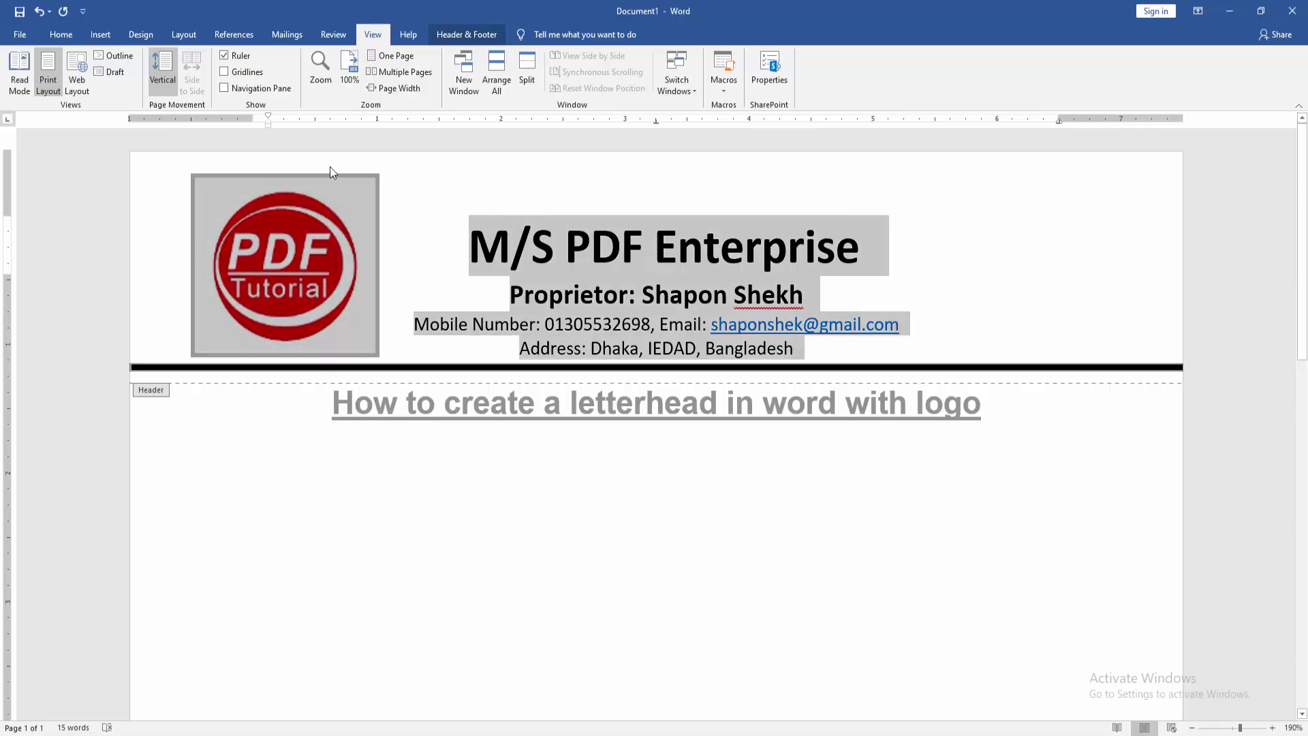
{"action": "left_click_drag", "start_coordinate": [267, 125], "coordinate": [362, 146]}
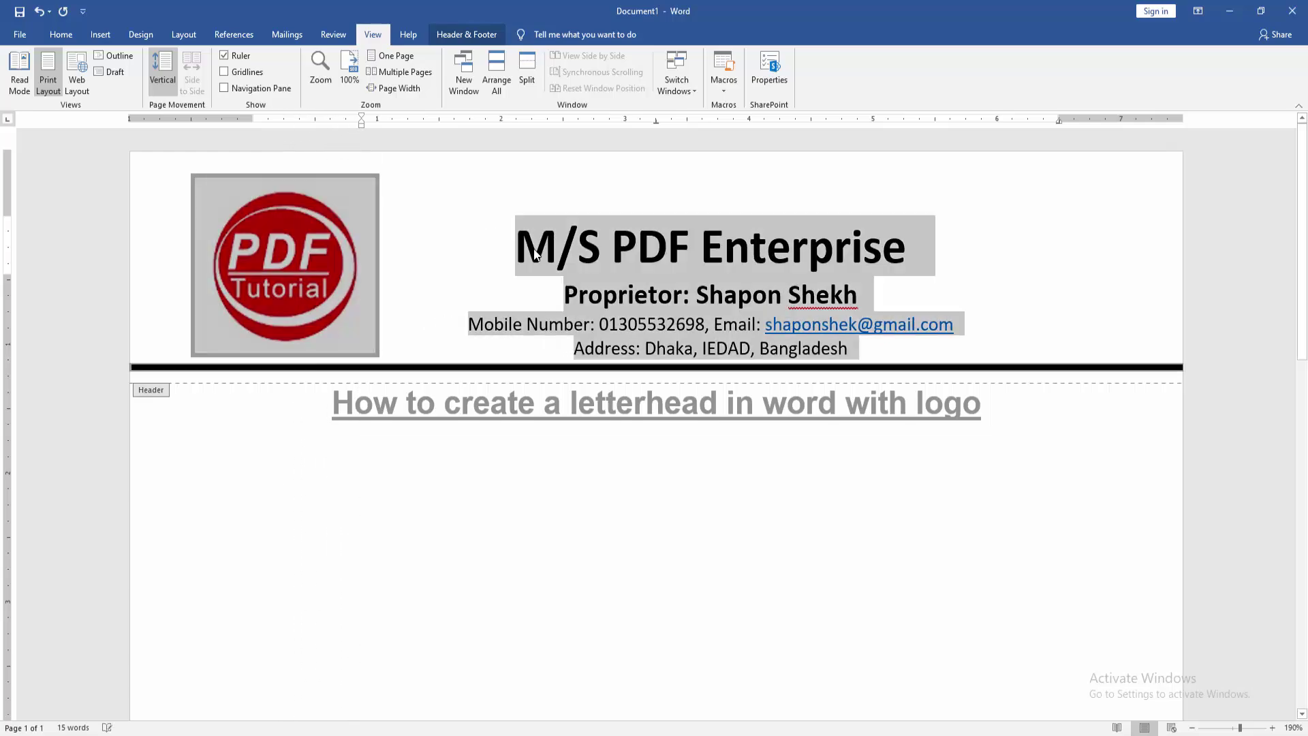
{"action": "left_click", "coordinate": [504, 243]}
{"action": "left_click_drag", "start_coordinate": [320, 250], "coordinate": [354, 253]}
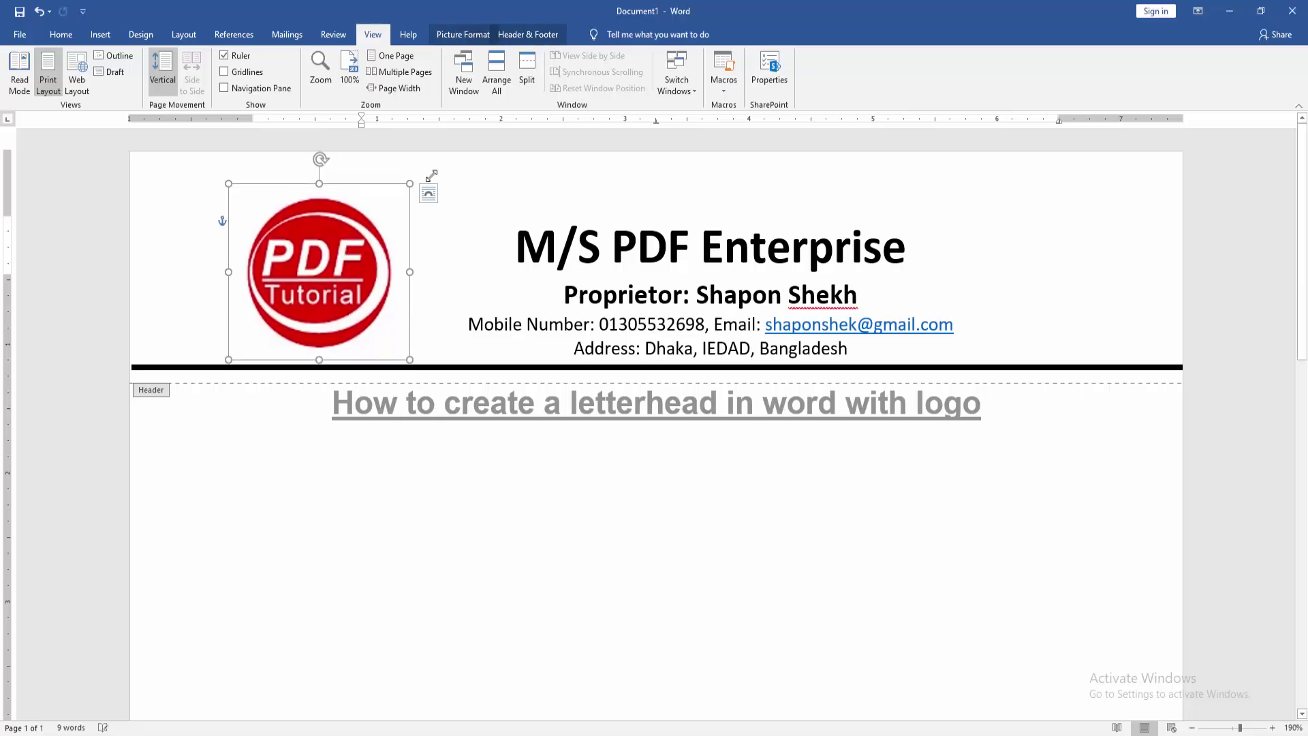
Close header and footer editing to return to the document body.
{"action": "left_click", "coordinate": [537, 35]}
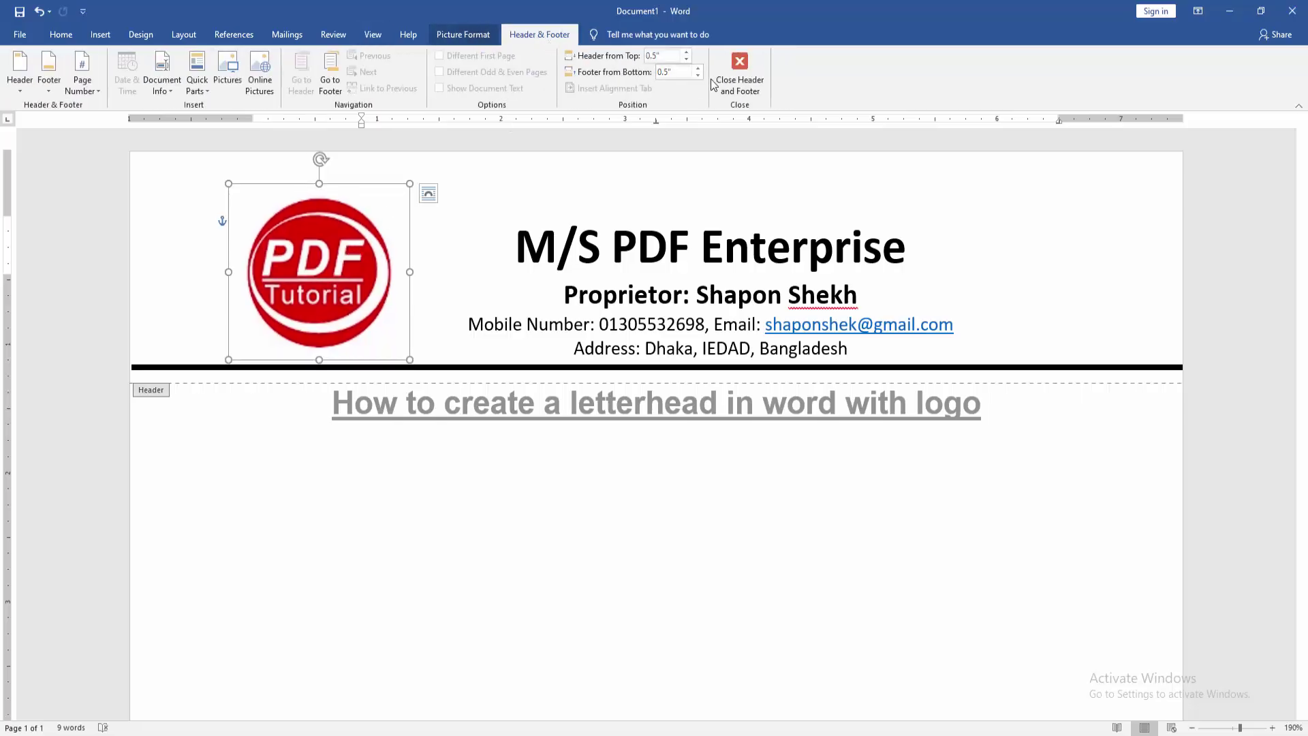
{"action": "left_click", "coordinate": [732, 77]}
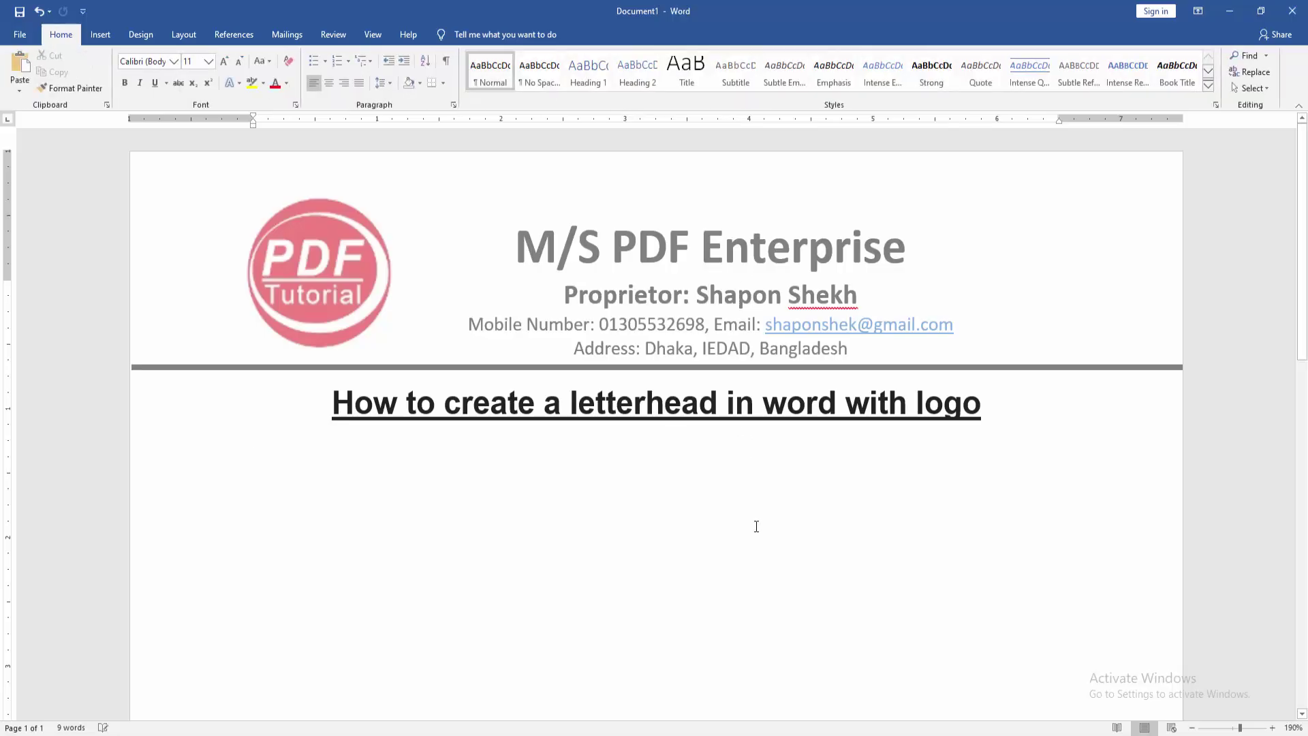